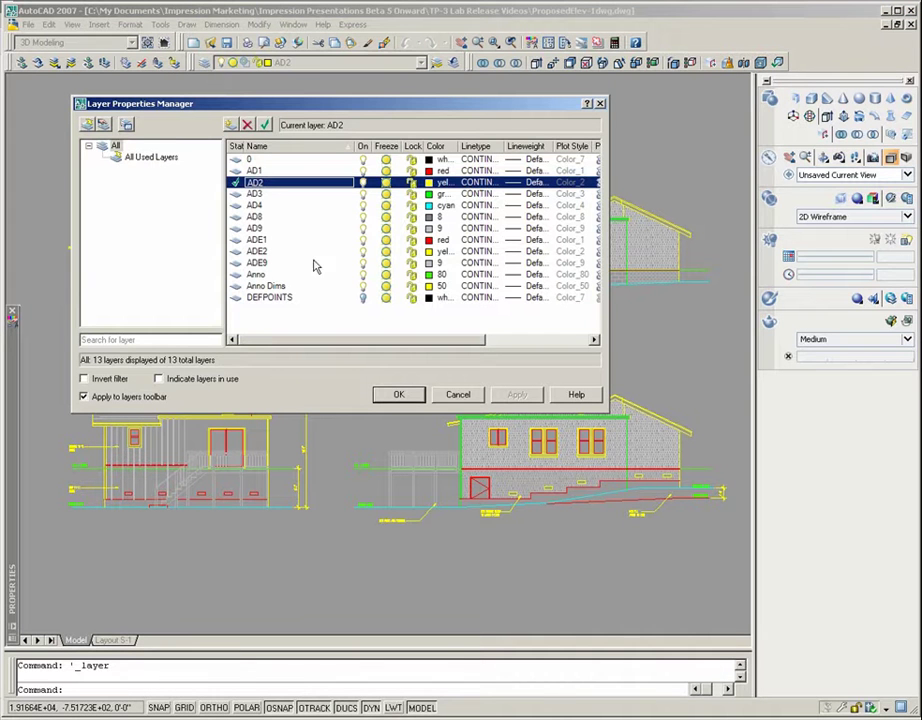
Step: Close the layer properties without changes and view the drawing's Layout S-1 in paper space
click(458, 396)
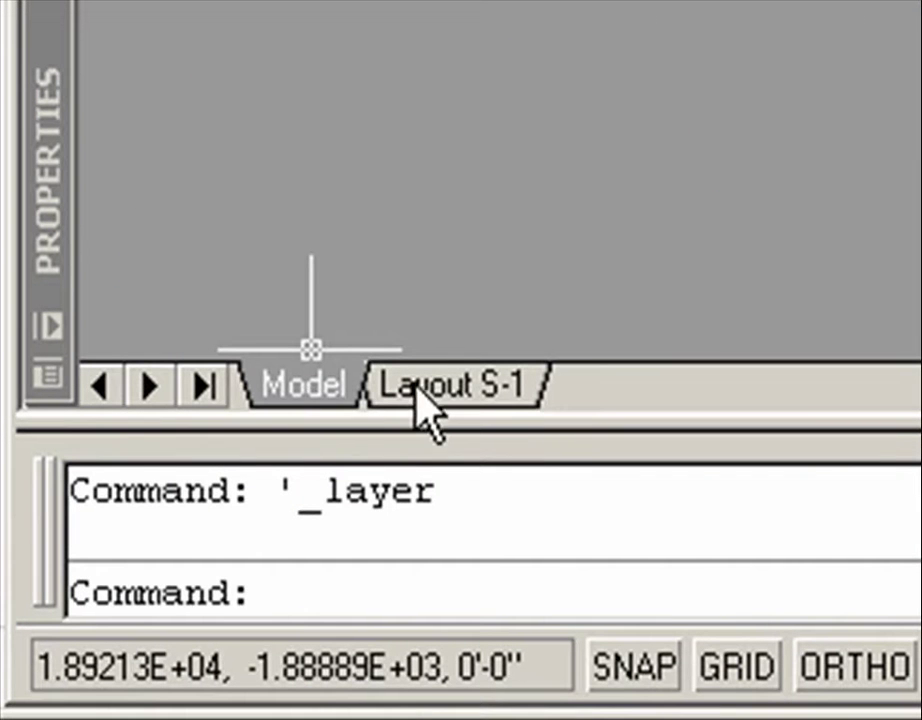
click(458, 396)
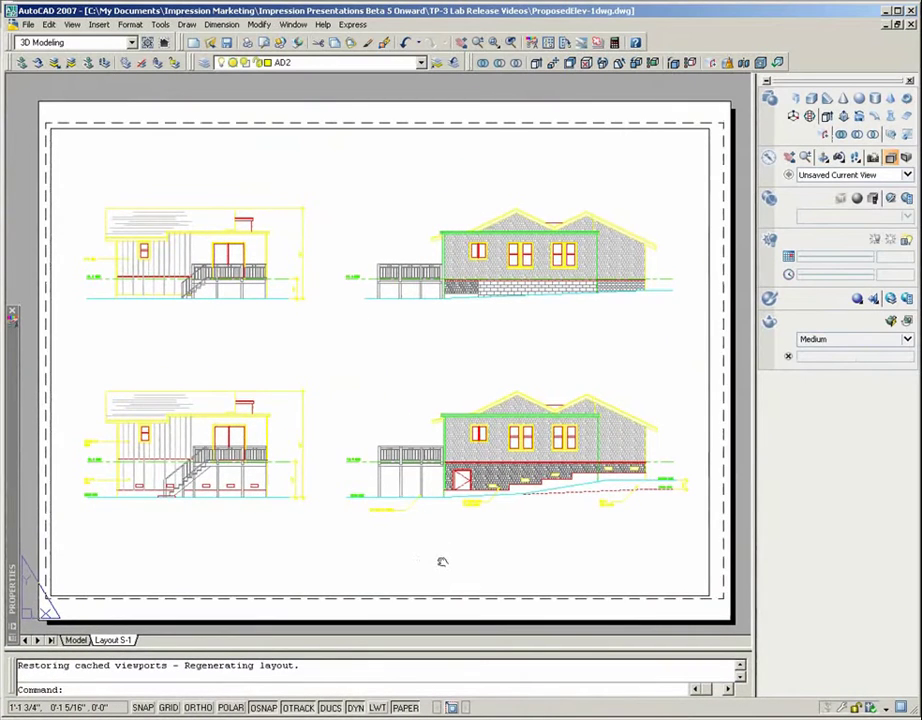
drag(442, 559, 440, 558)
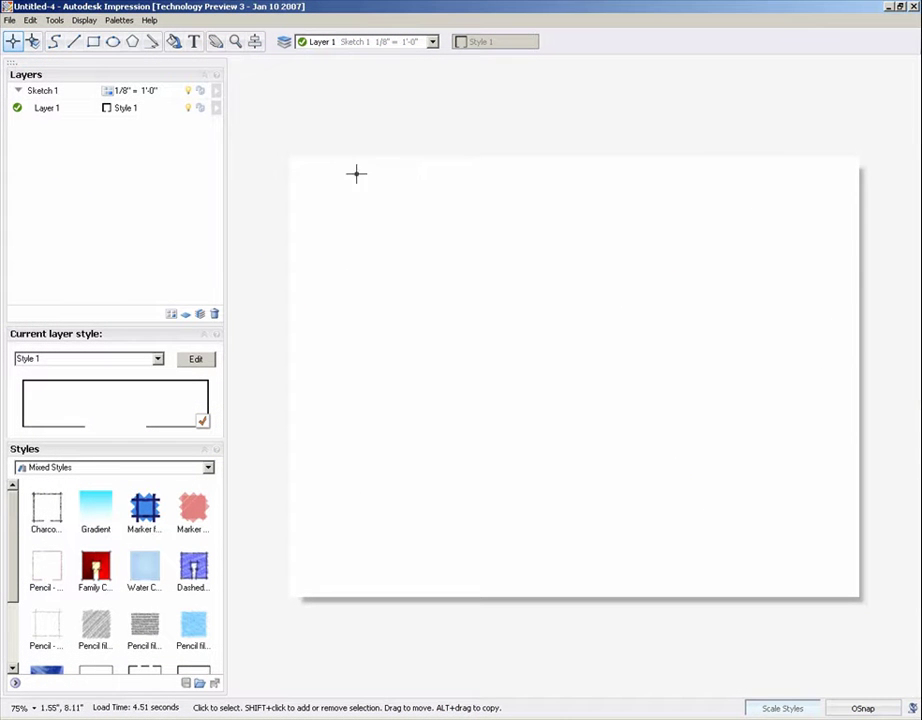
Step: Switch to Autodesk Impression and open the drawing ProposedElev-1dwg.dwg
click(10, 21)
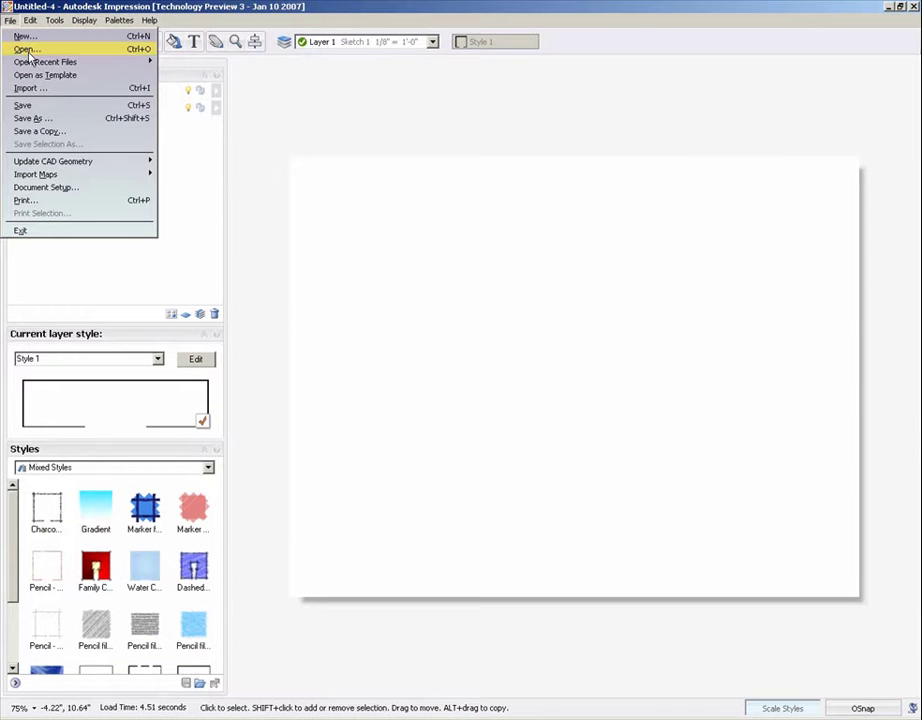
click(28, 50)
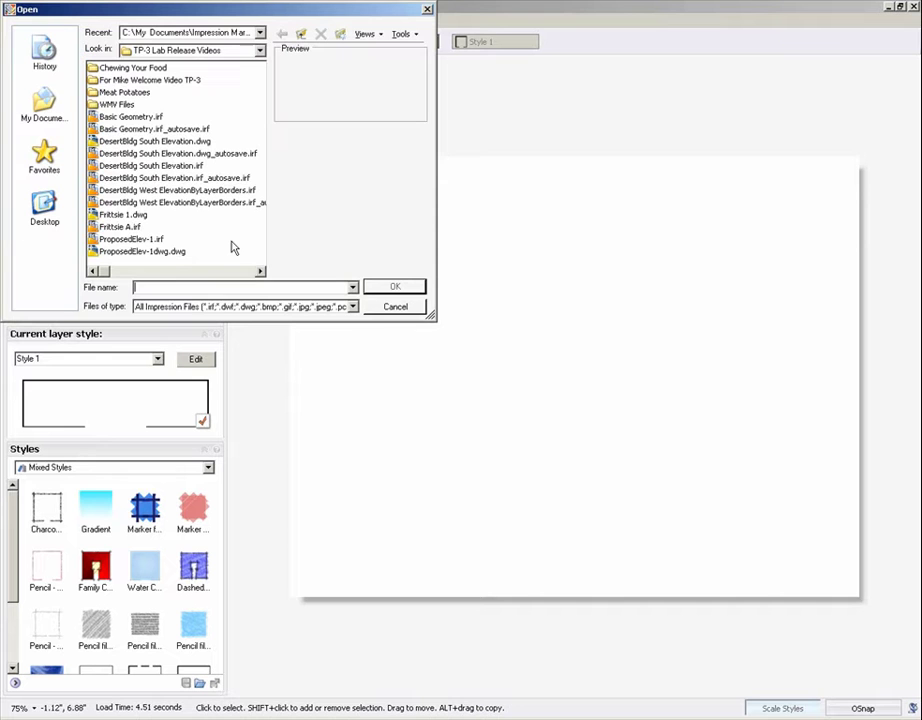
click(172, 253)
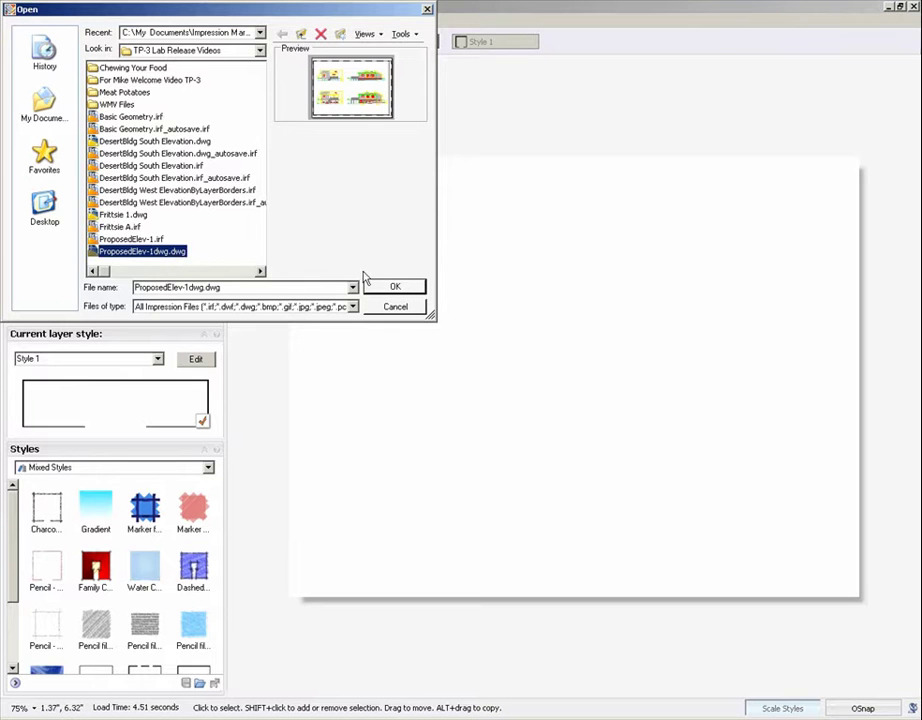
click(395, 288)
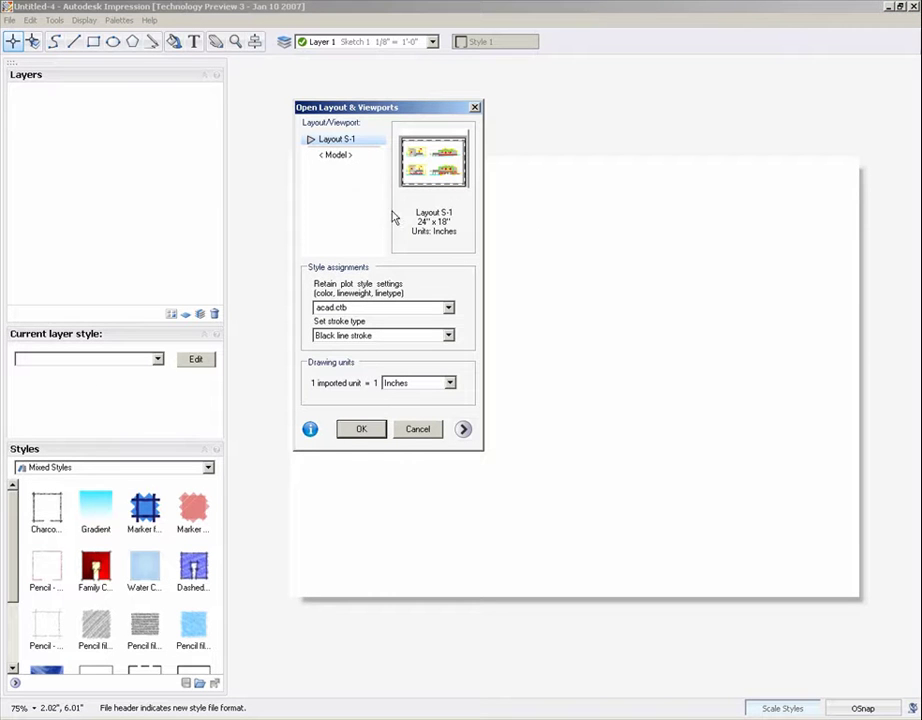
Step: Review the canvas sizes offered for importing the Model space, and return to Layout S-1
click(364, 157)
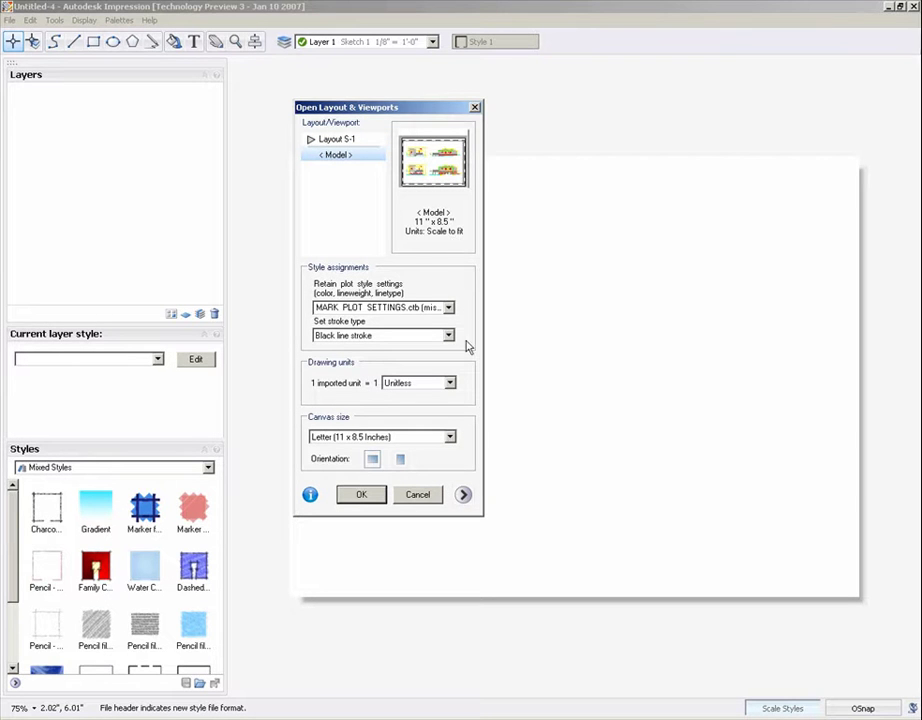
click(449, 437)
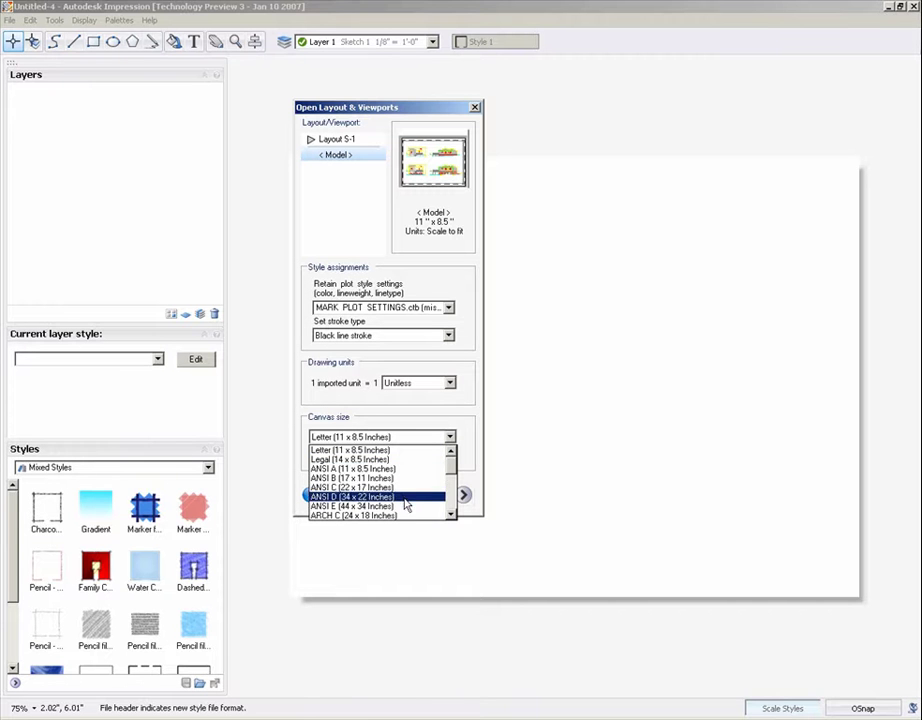
mouse_move(452, 468)
mouse_down()
mouse_move(452, 505)
mouse_move(452, 450)
mouse_up()
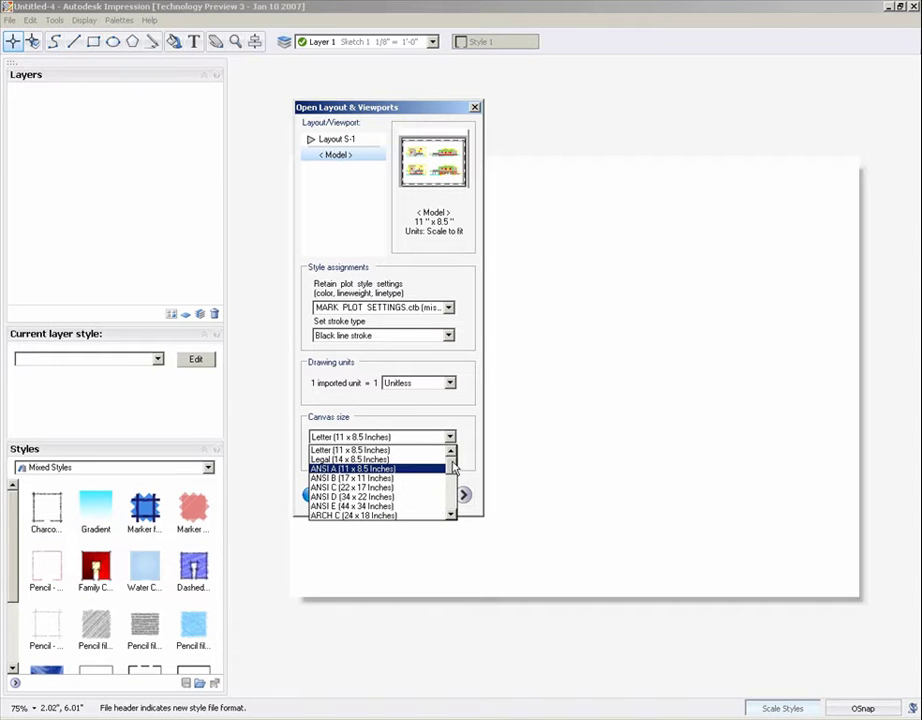
click(366, 146)
click(360, 141)
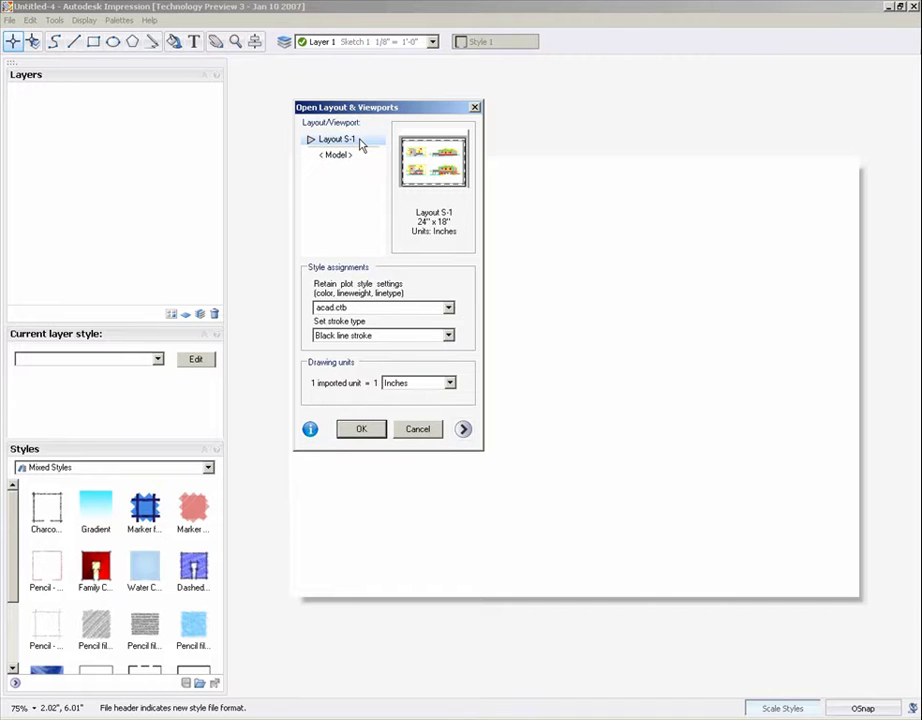
Step: Import Layout S-1 with the retained plot style settings set to None
click(448, 311)
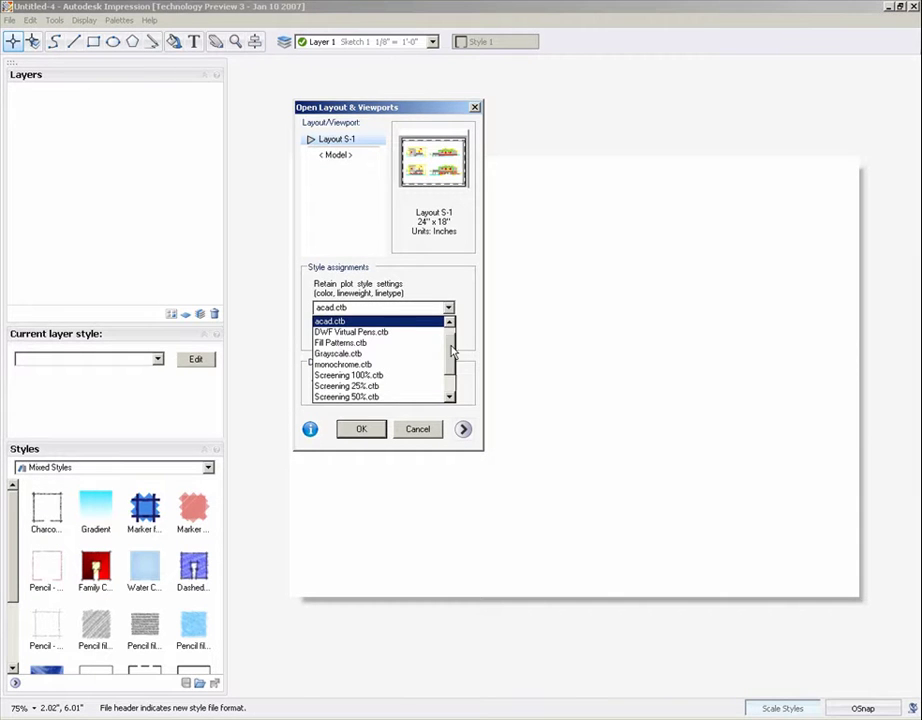
scroll(452, 350, up, 1)
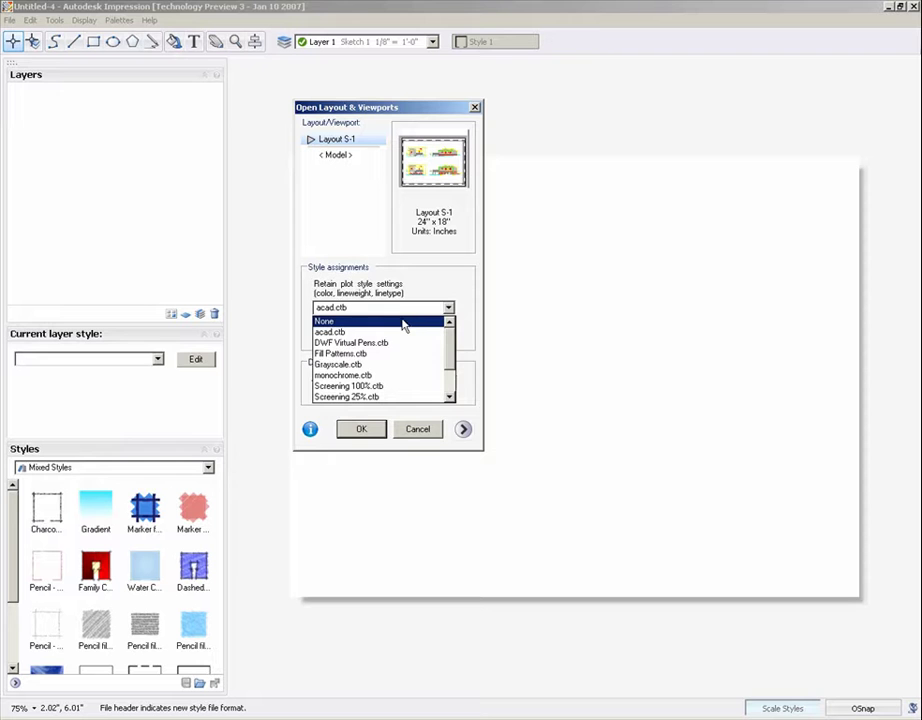
click(404, 322)
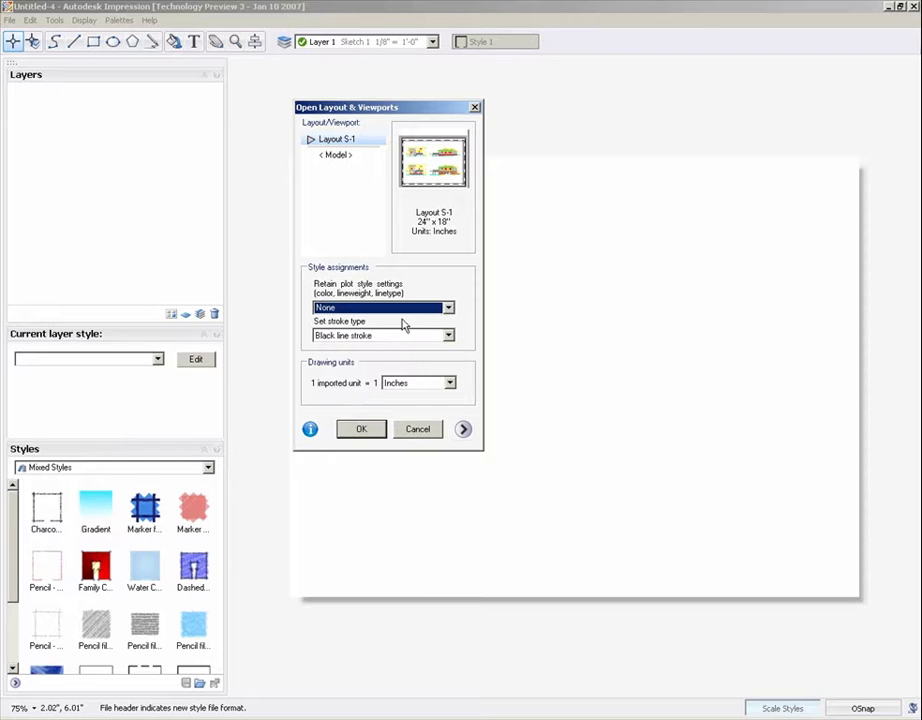
click(463, 428)
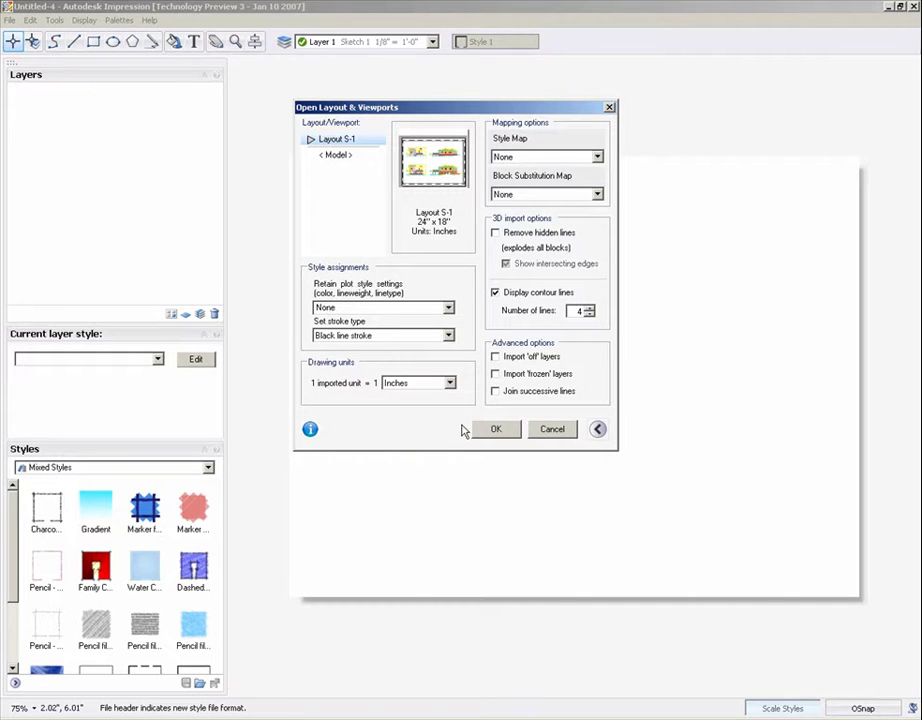
click(597, 428)
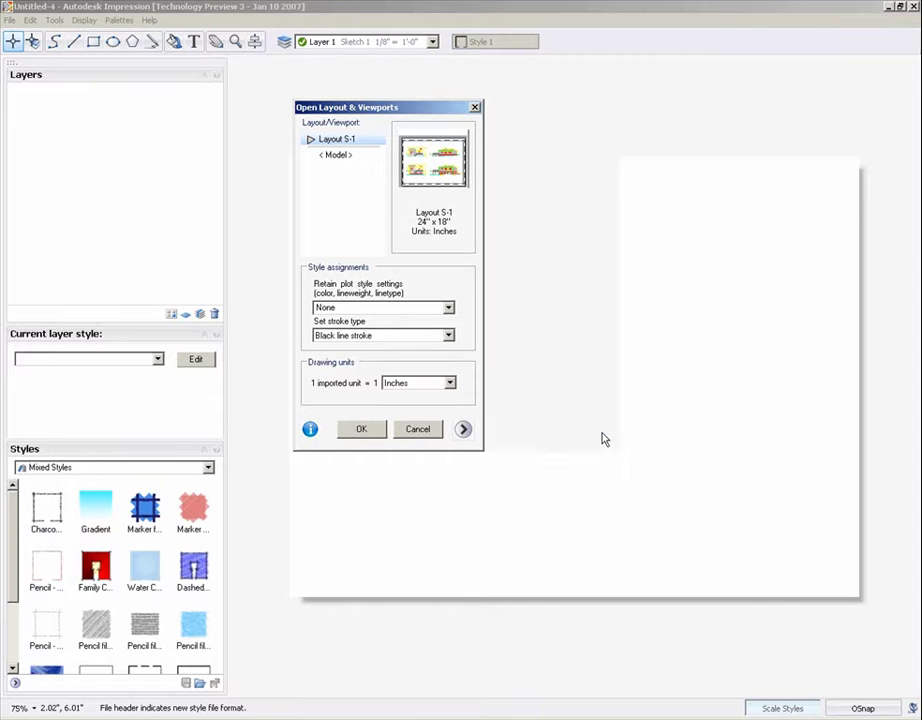
click(369, 433)
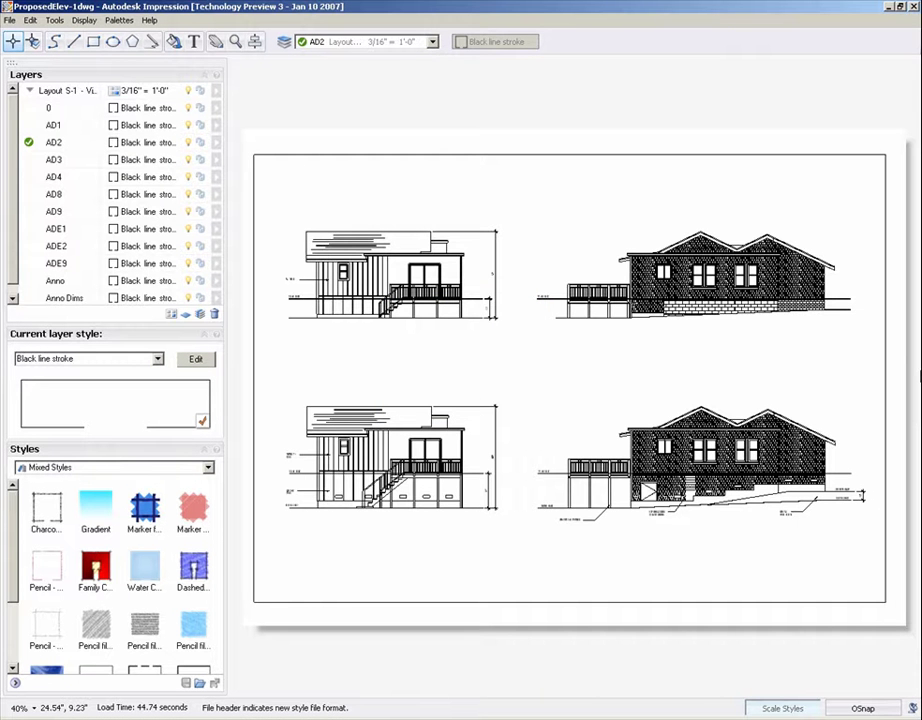
Step: Select the shingle hatch on the main wall of the upper-right house elevation
key(ctrl+alt+0)
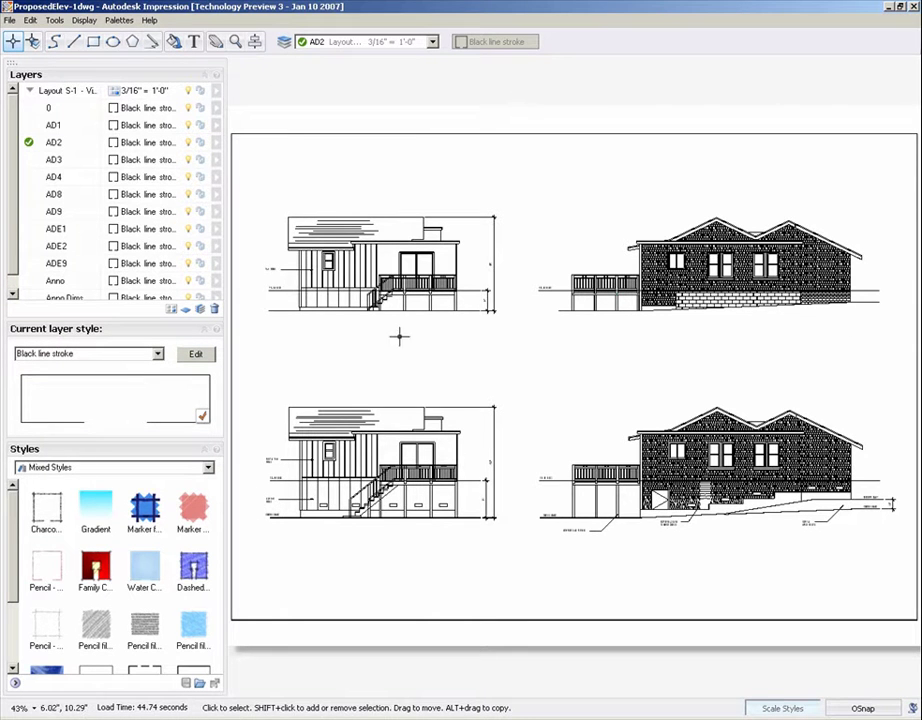
drag(12, 163, 13, 106)
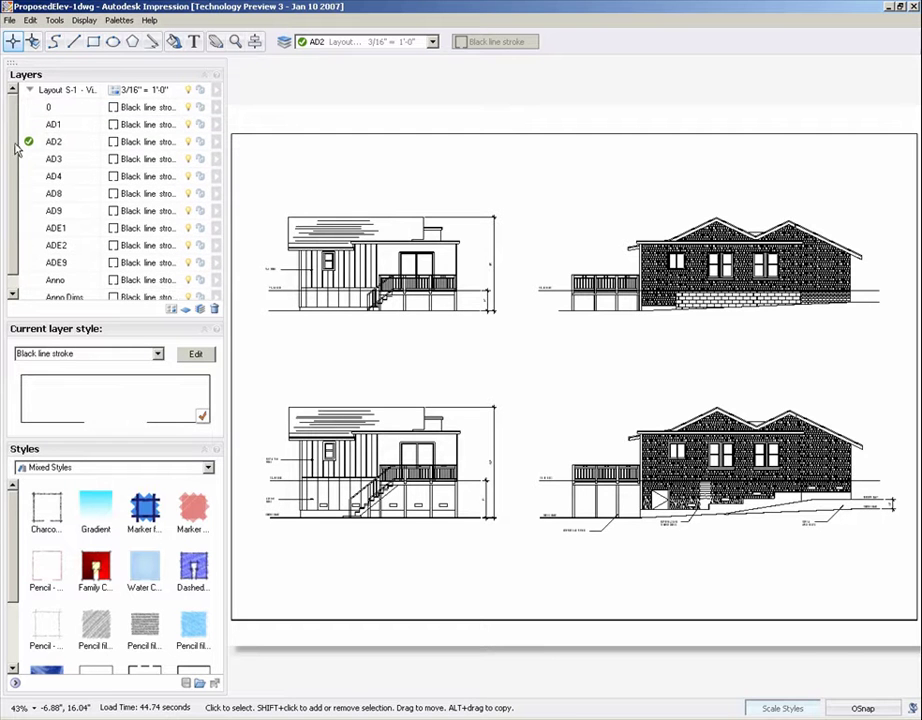
click(234, 41)
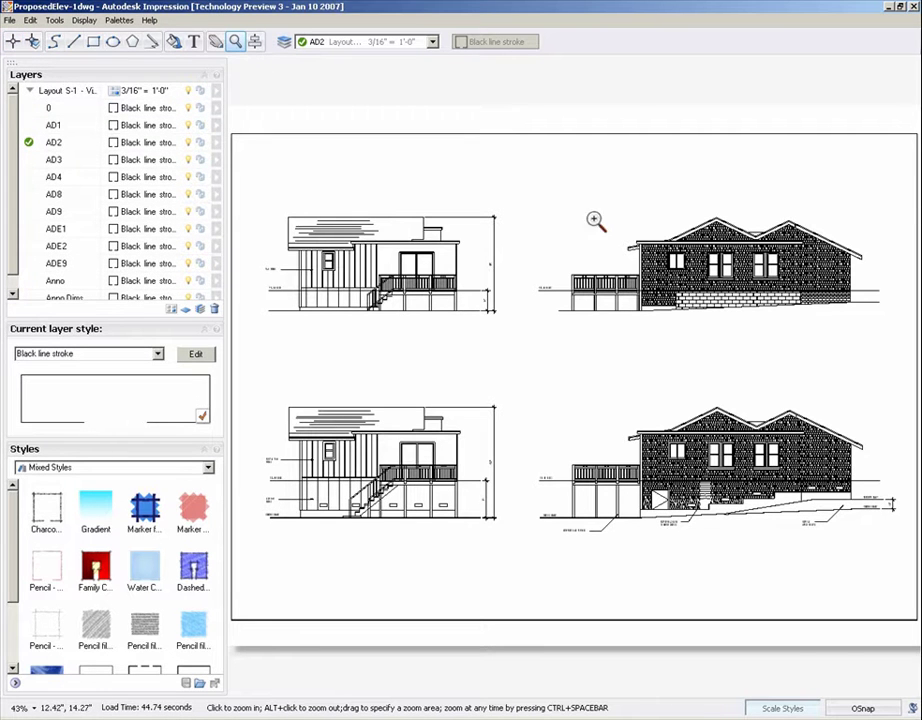
drag(620, 228, 744, 318)
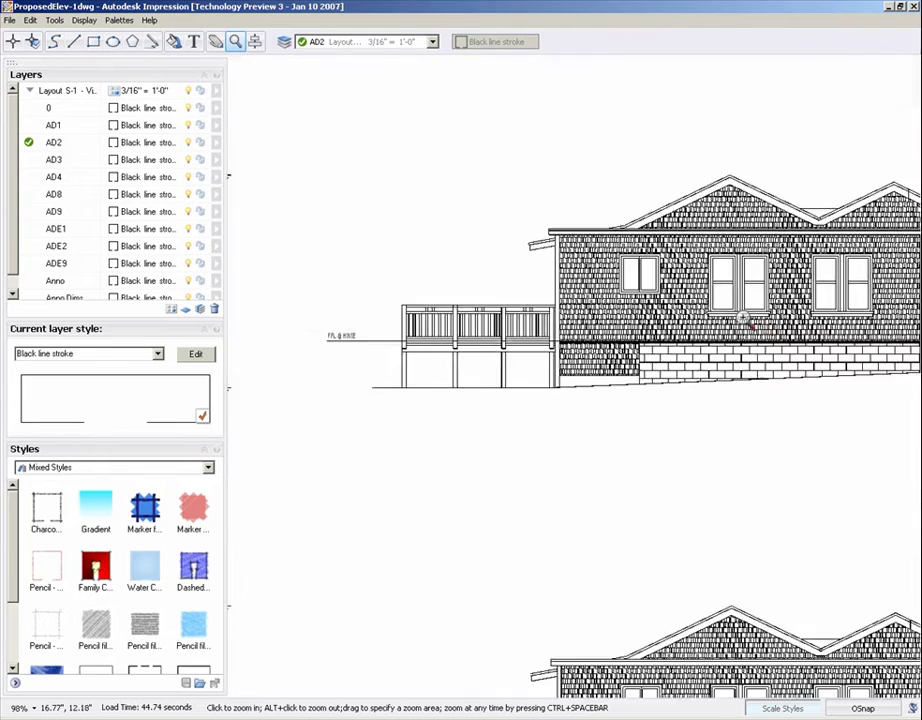
click(13, 41)
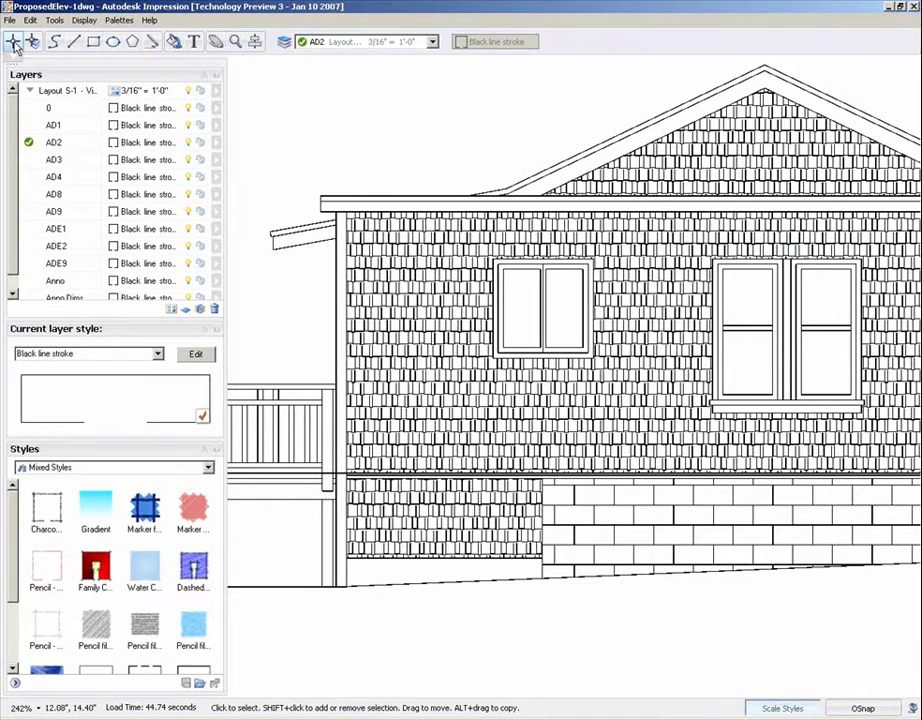
click(430, 361)
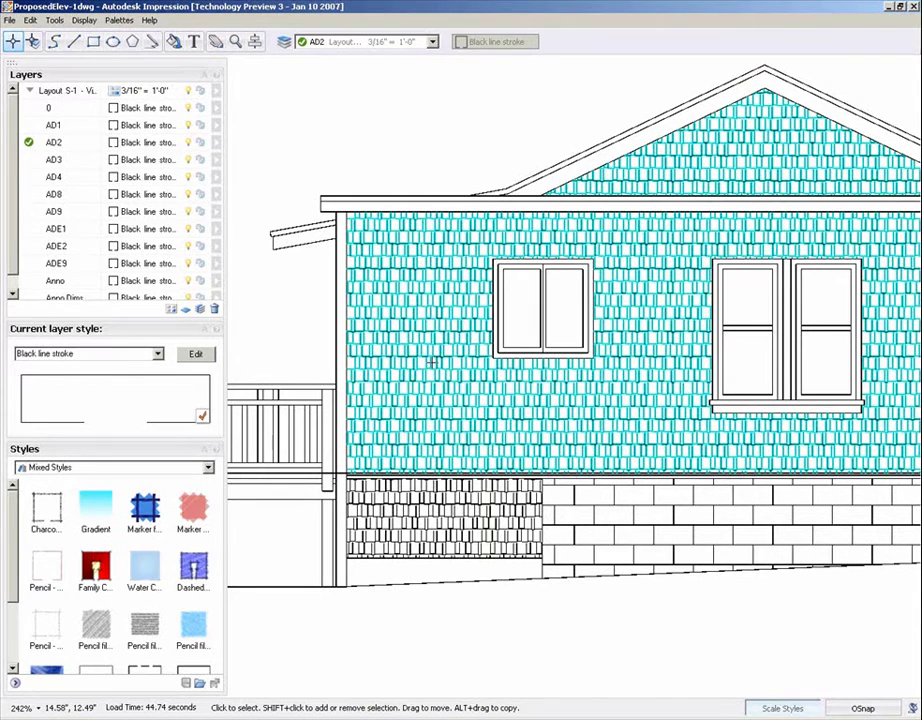
click(430, 361)
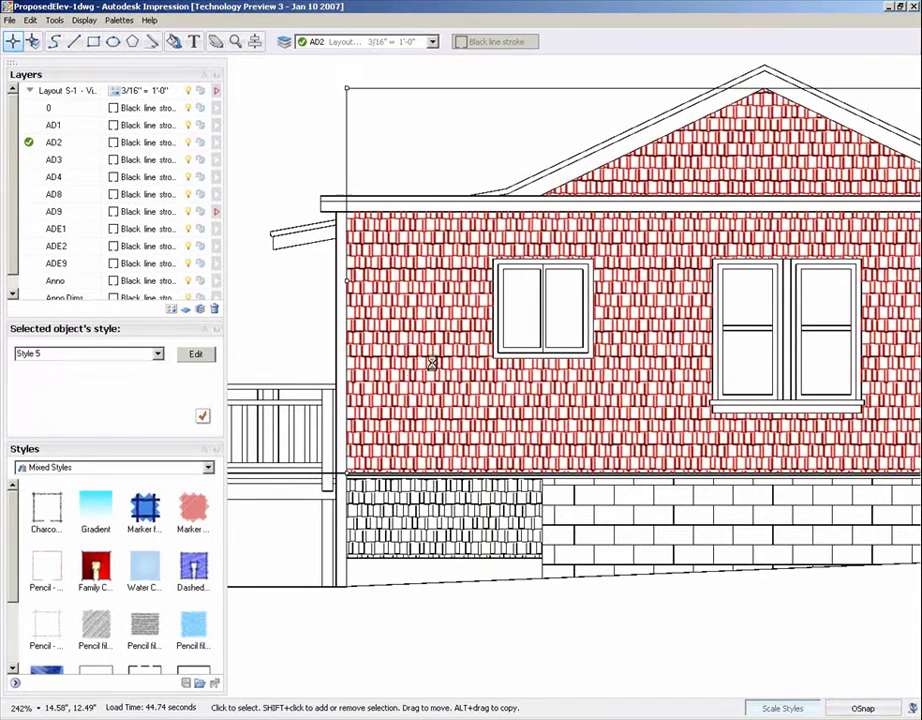
Step: Edit the selected shingle hatch's style and set its hatch fill scale to 109%
click(196, 355)
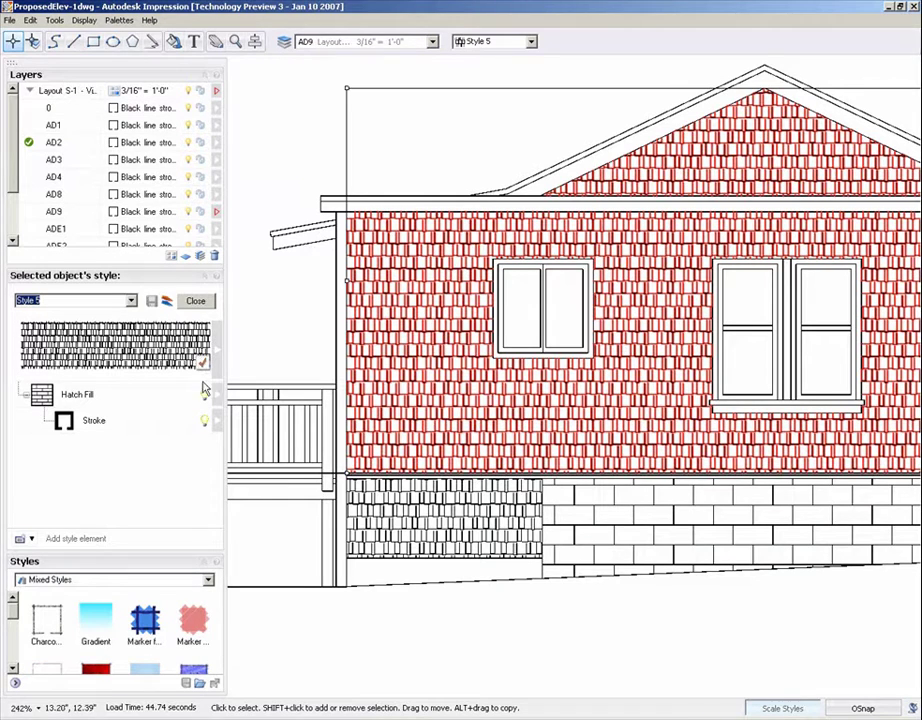
click(216, 395)
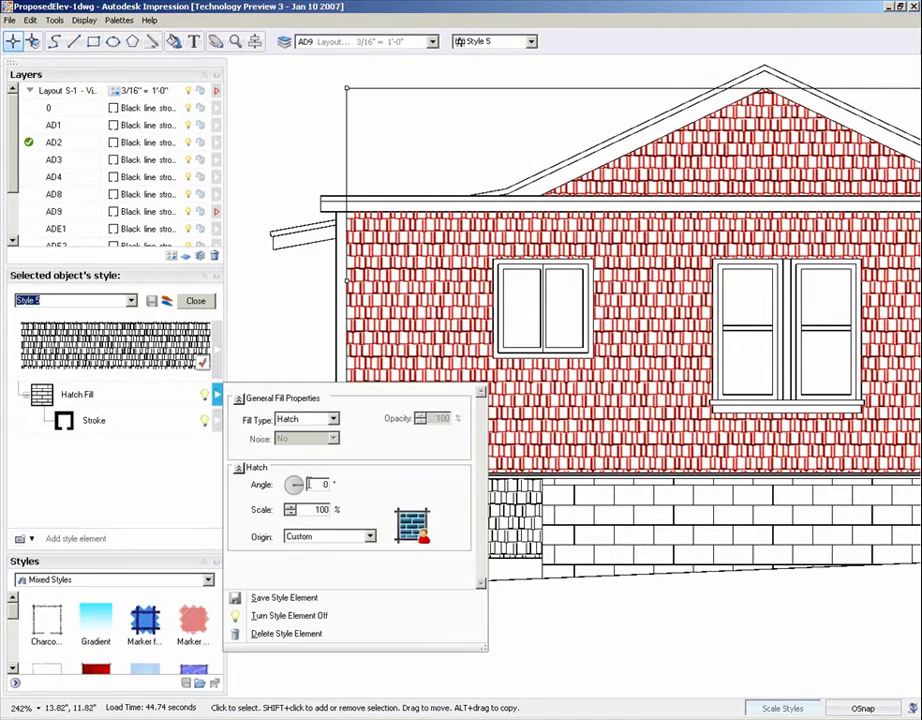
click(256, 512)
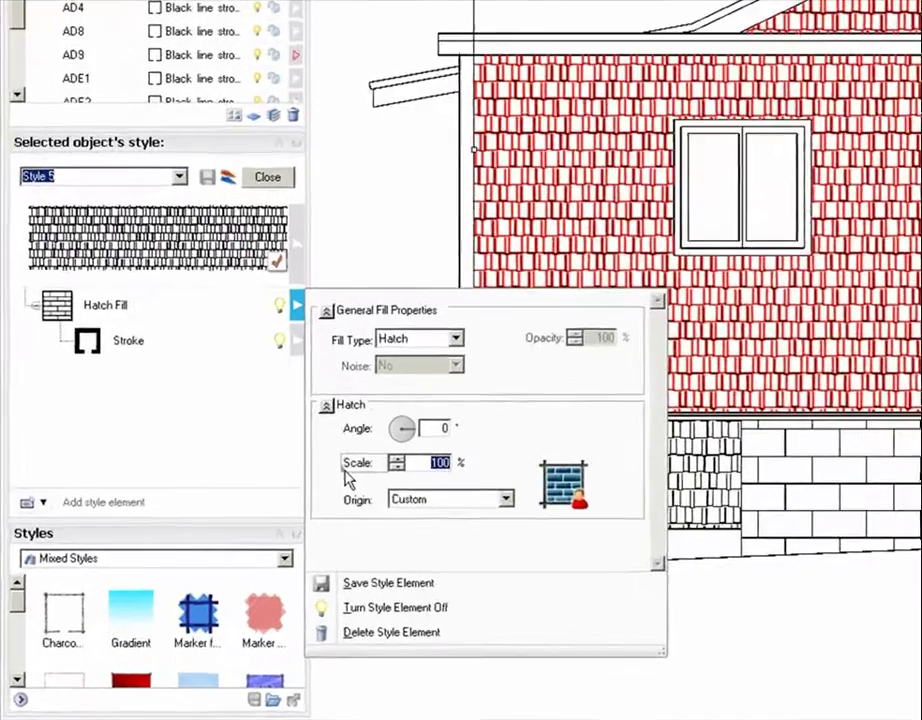
drag(346, 478, 348, 478)
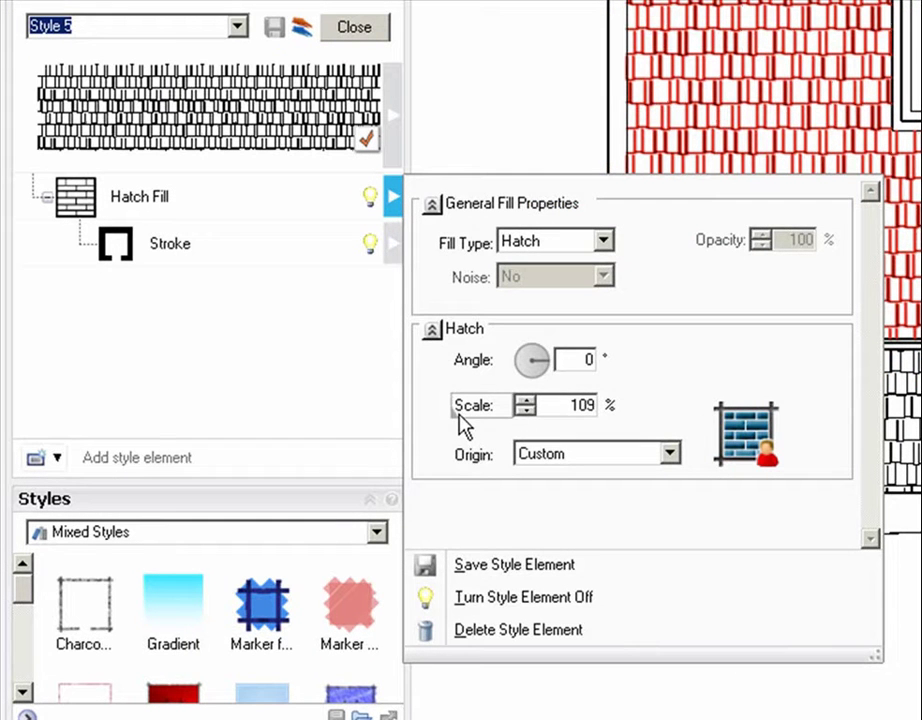
Step: Change the shingle hatch's stroke to Pencil media with a 2.1 pt weight and 81% darkness
click(396, 250)
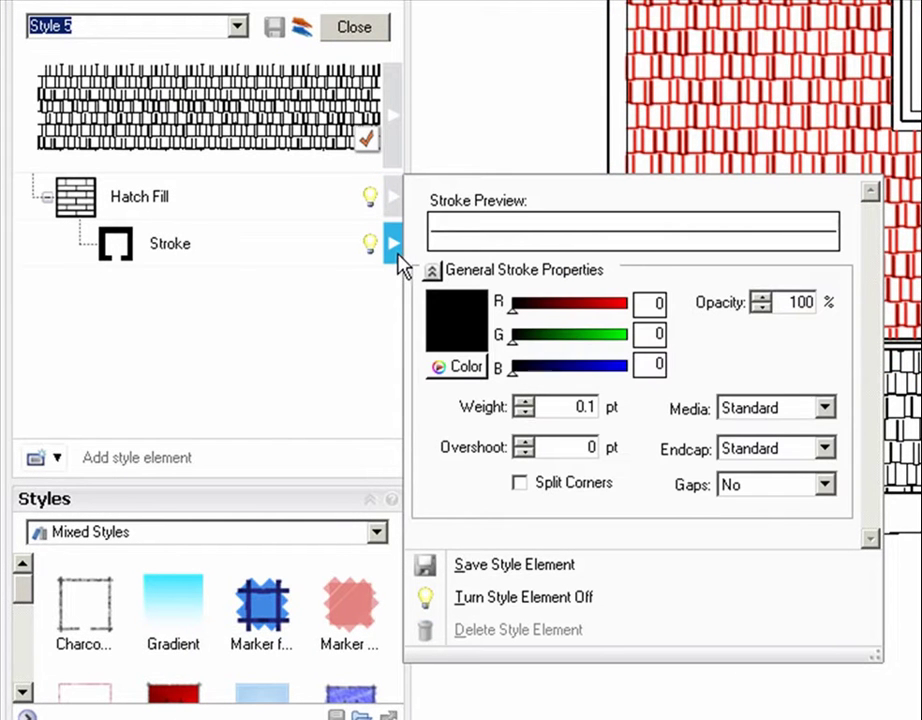
click(792, 411)
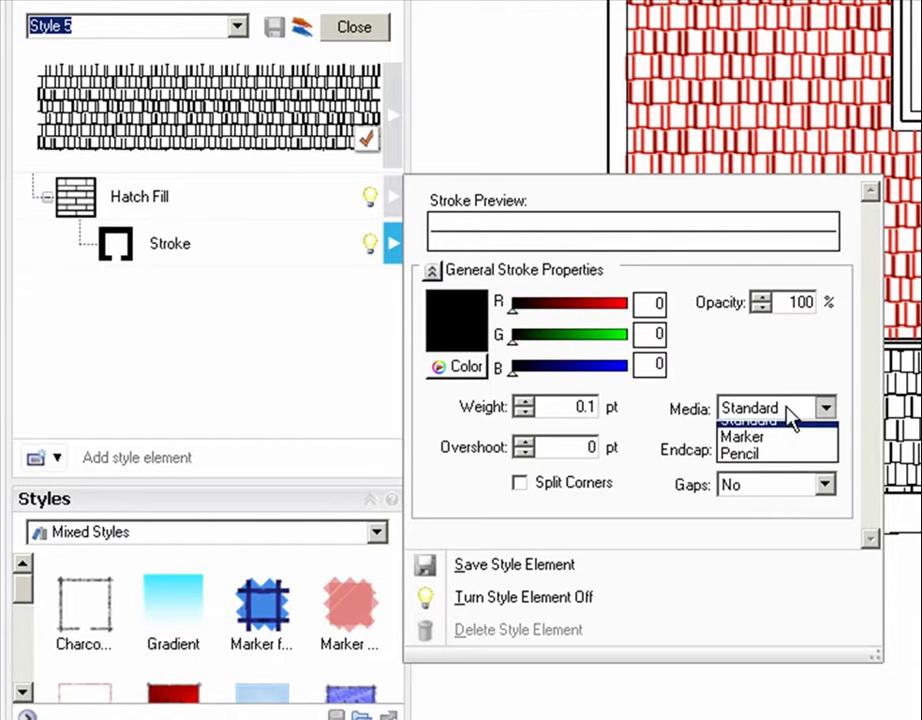
click(767, 466)
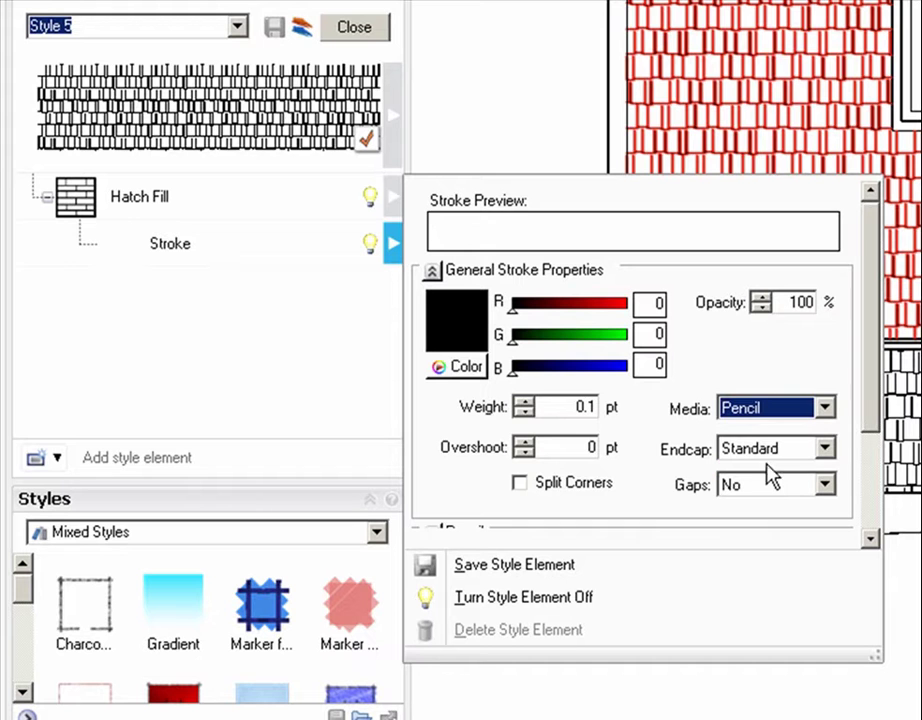
click(523, 402)
click(523, 402)
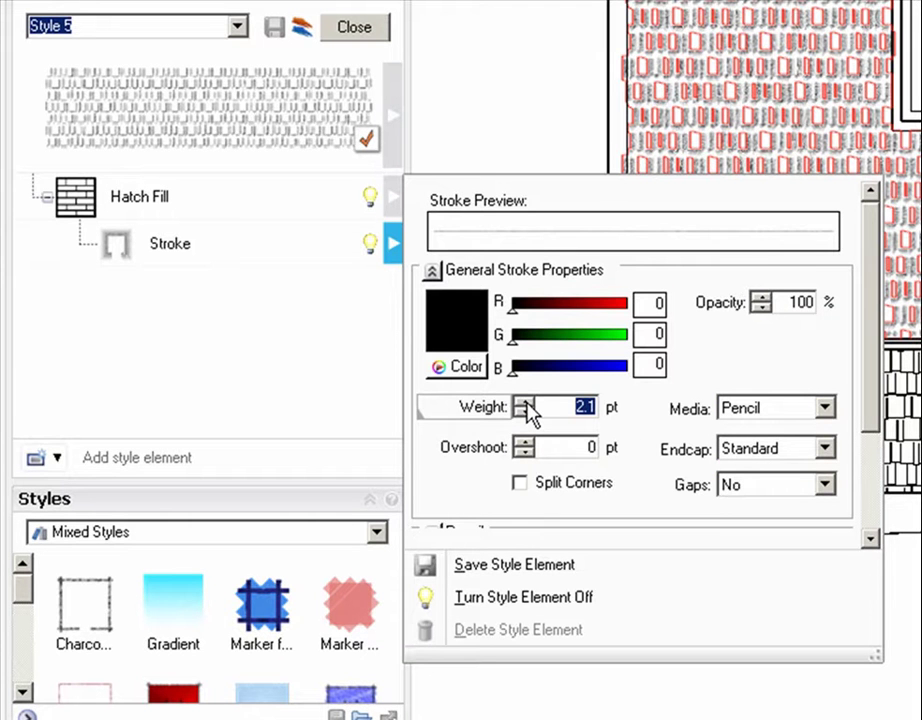
click(868, 523)
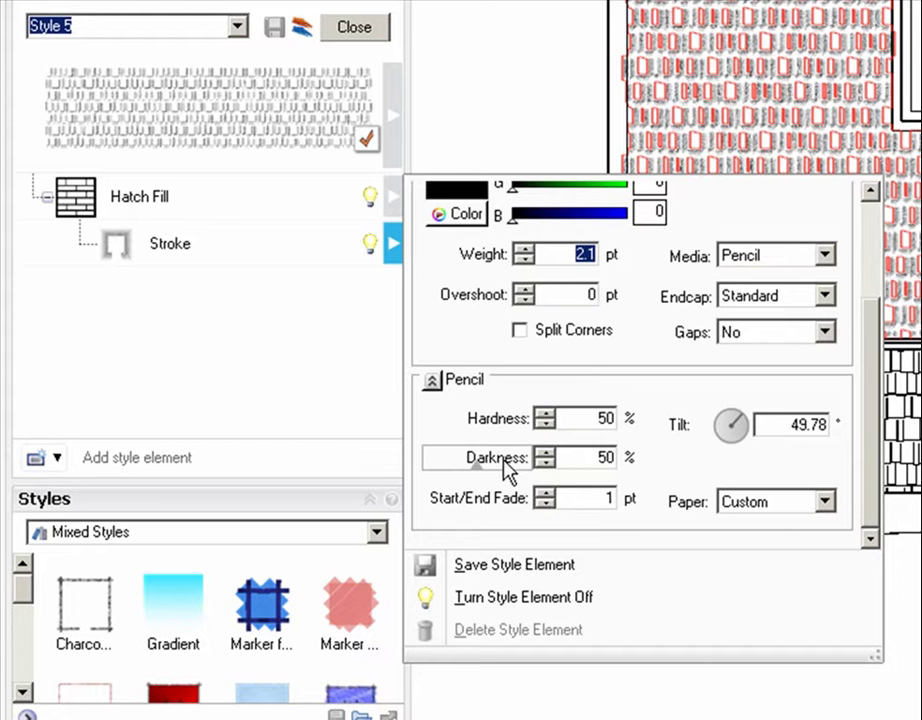
drag(482, 469, 527, 472)
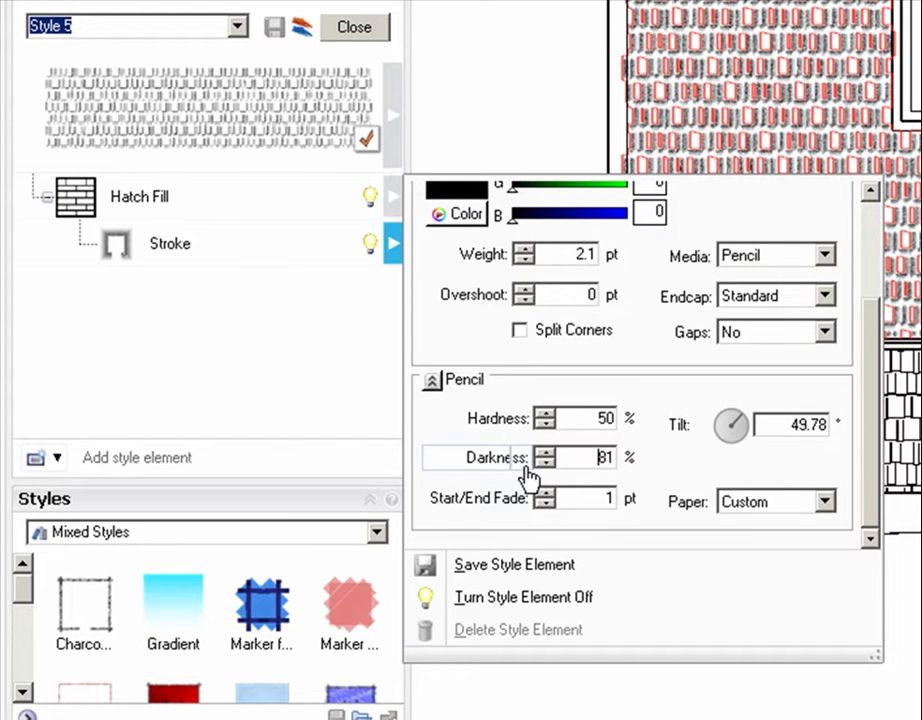
Step: Add a uniform textured brick-red fill to the shingle style and place it beneath the hatch fill
click(59, 459)
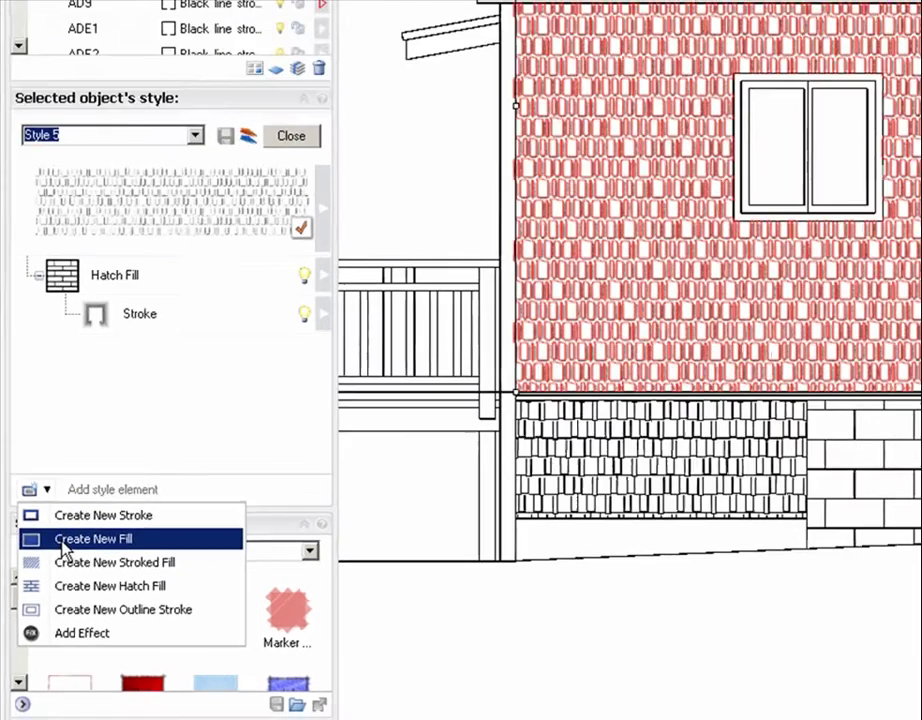
click(72, 518)
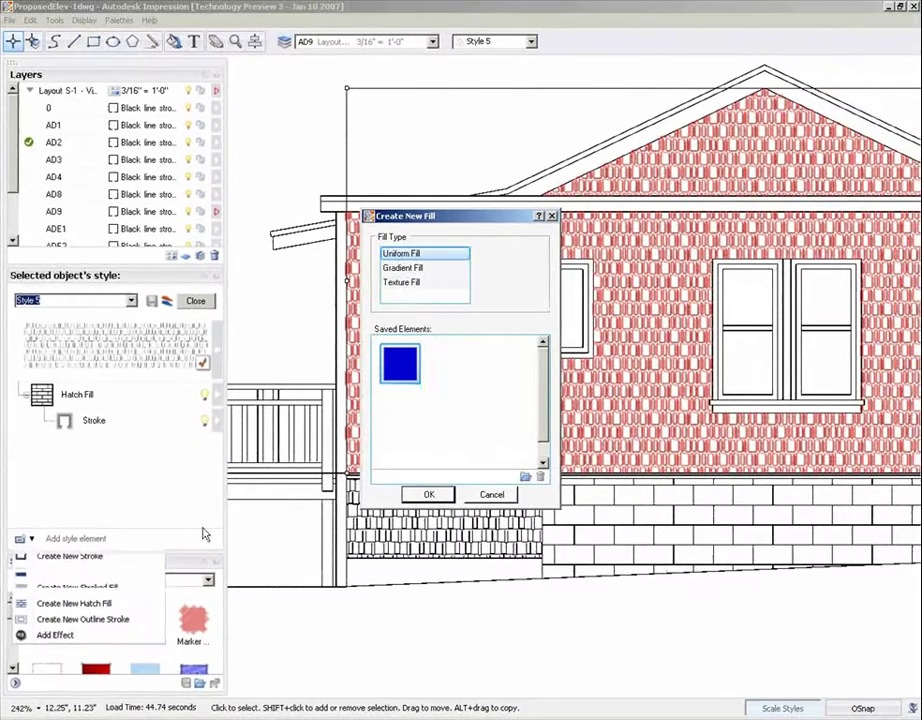
click(409, 377)
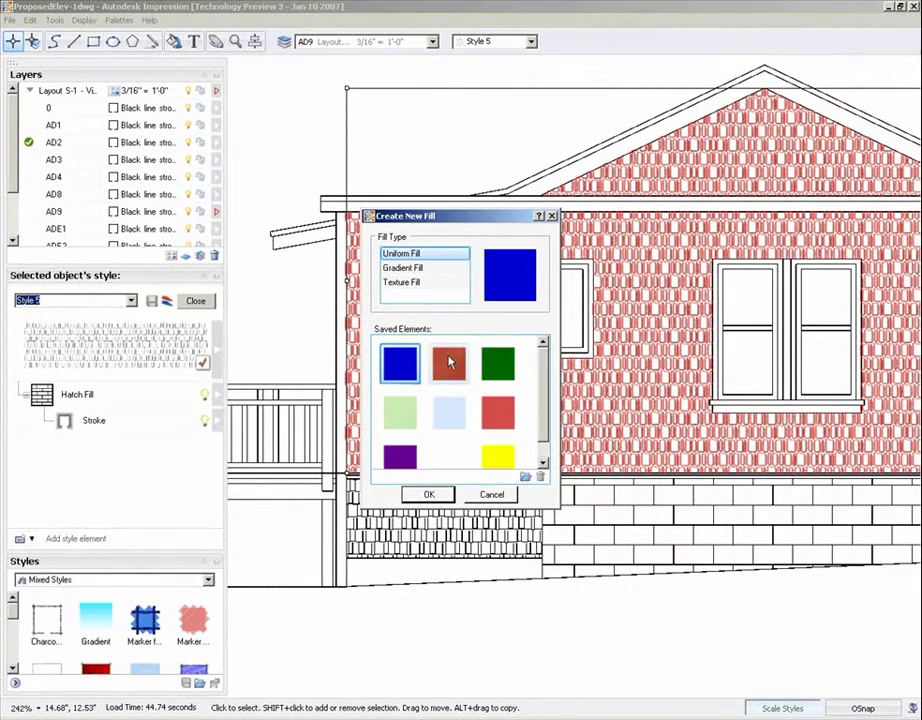
click(449, 362)
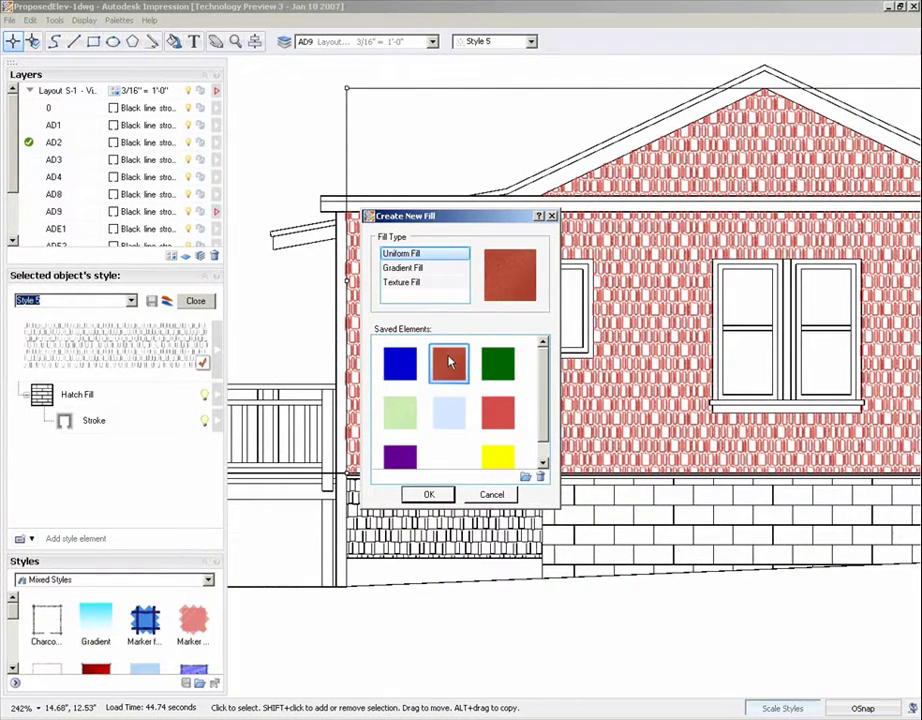
click(430, 495)
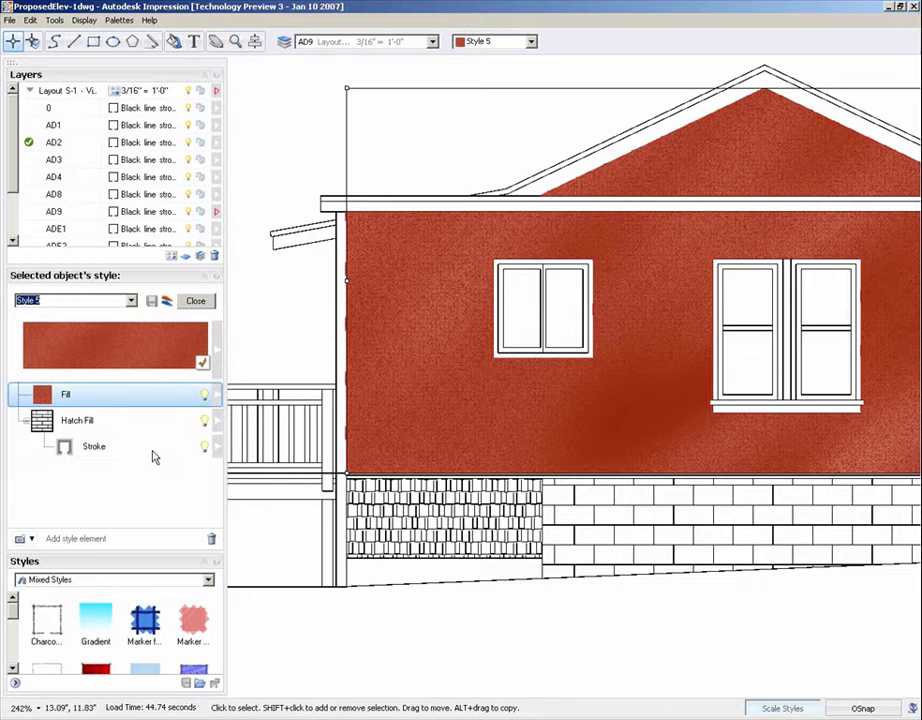
mouse_move(95, 399)
mouse_down()
mouse_move(16, 473)
mouse_move(23, 480)
mouse_up()
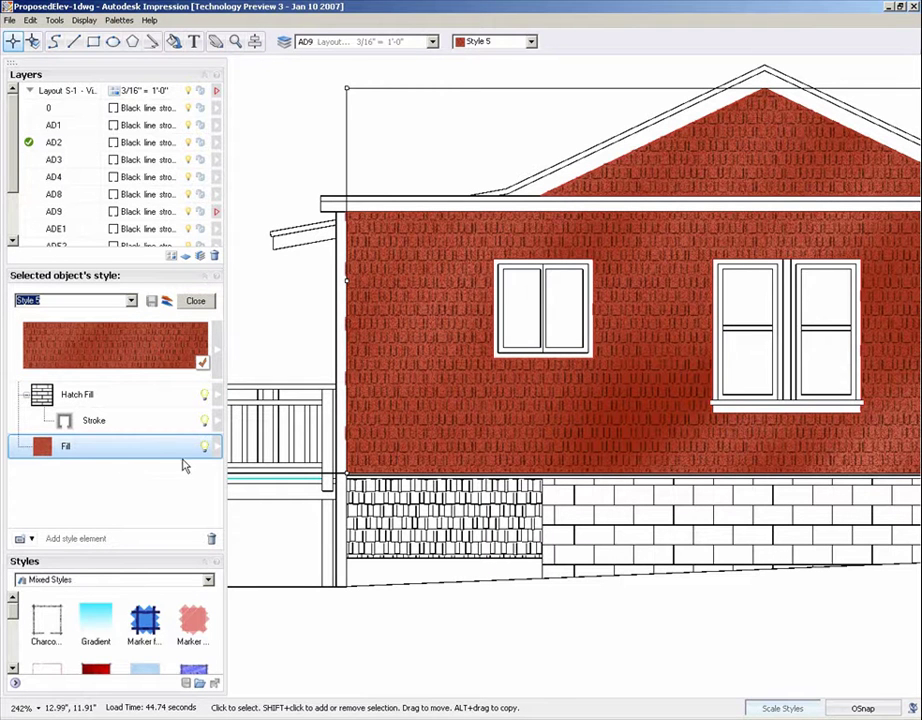
Step: Set the wall fill's opacity to 85.1% and choose an orange-brown color with a hue of 35°
click(217, 448)
click(250, 497)
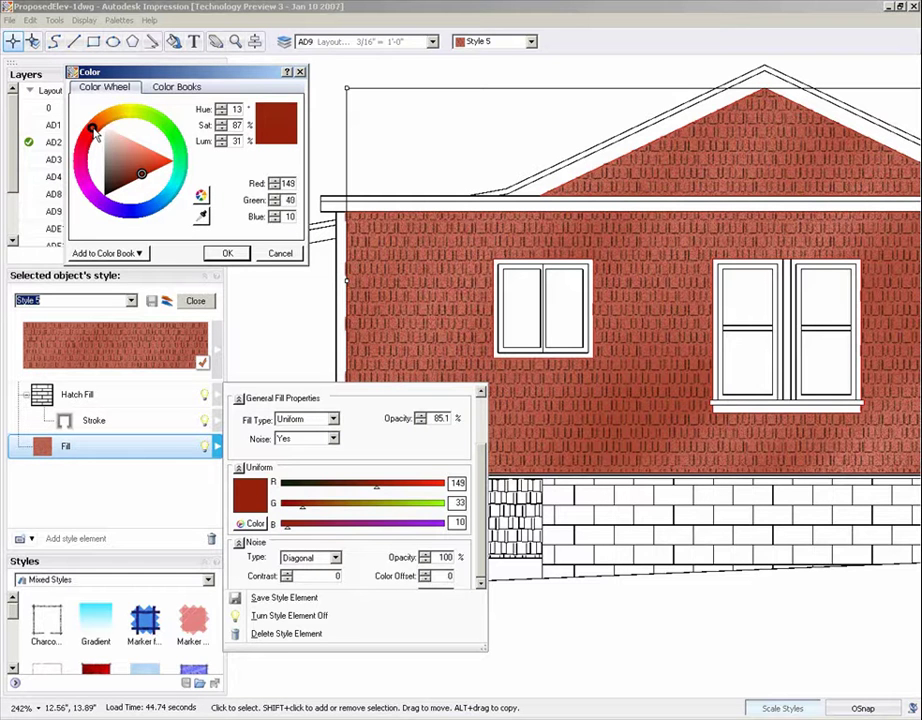
click(97, 122)
drag(101, 130, 106, 117)
click(139, 178)
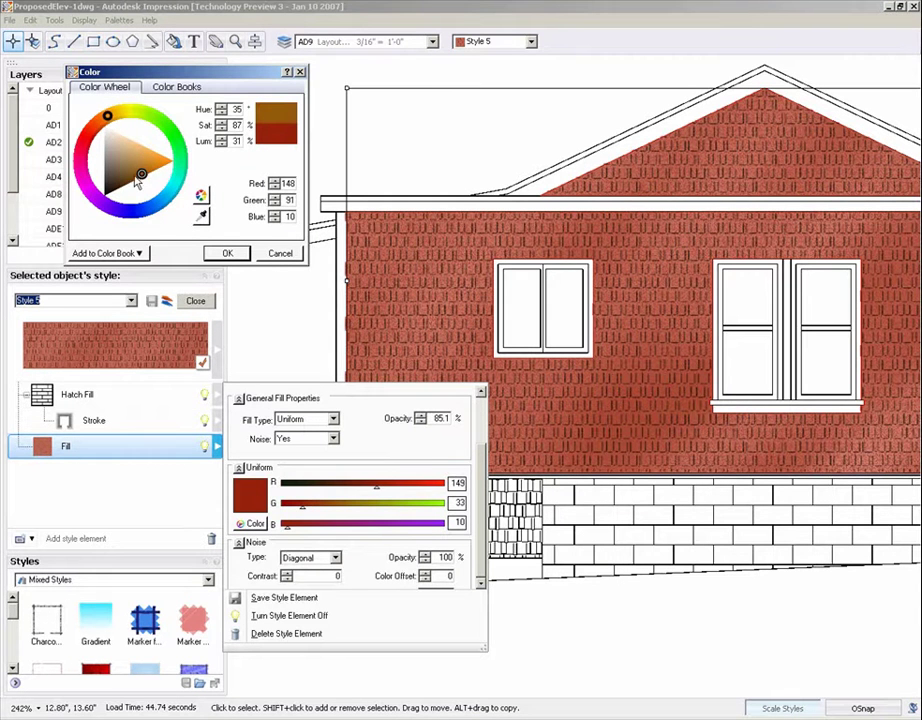
drag(140, 175, 139, 170)
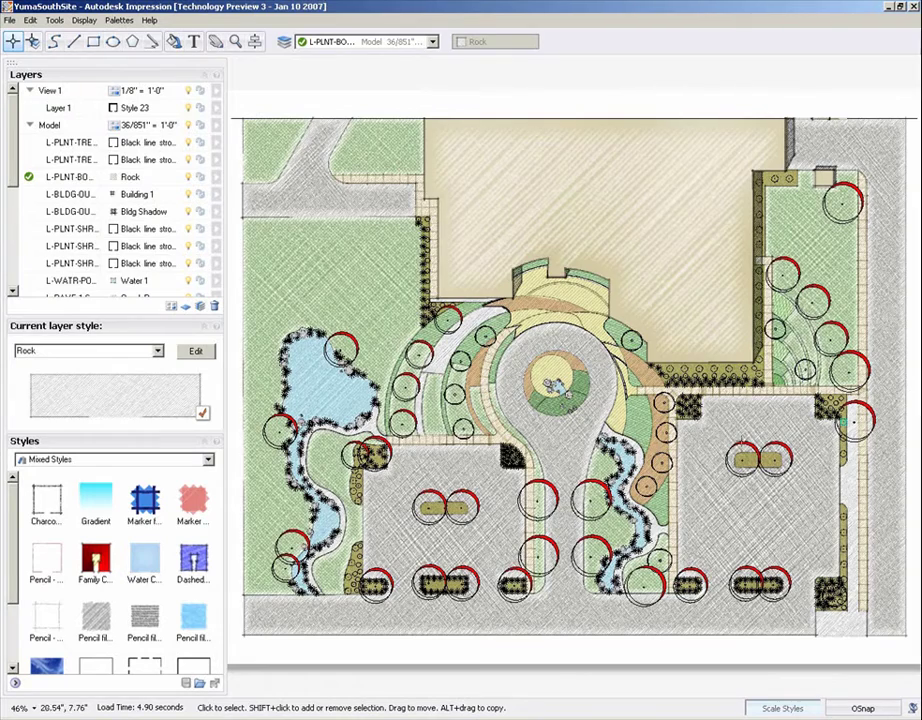
Step: Show the Blocks palette over the YumaSouthSite landscape plan
scroll(660, 450, up, 3)
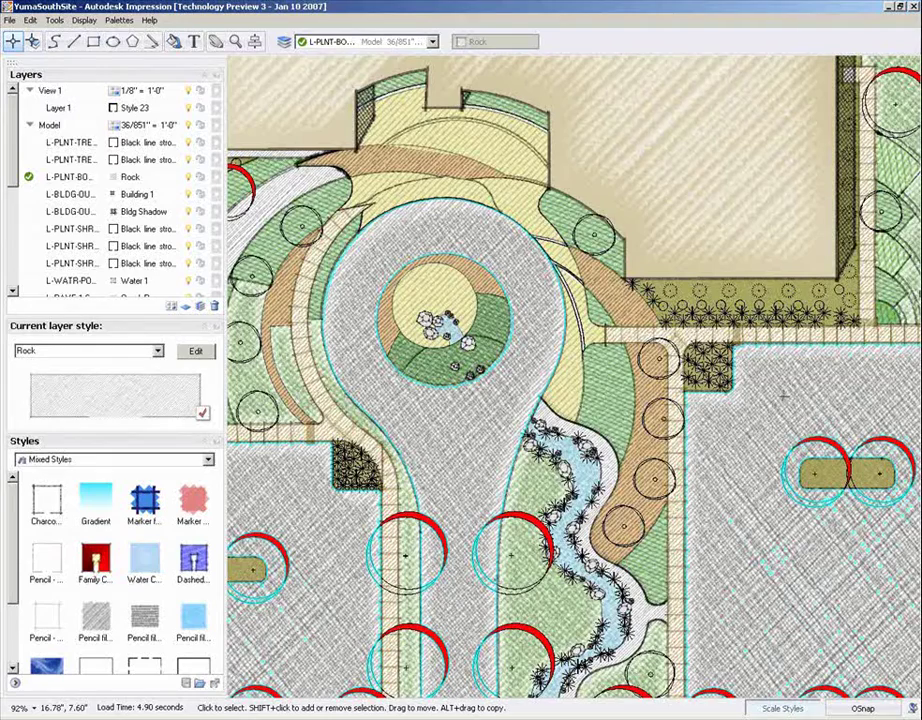
click(120, 21)
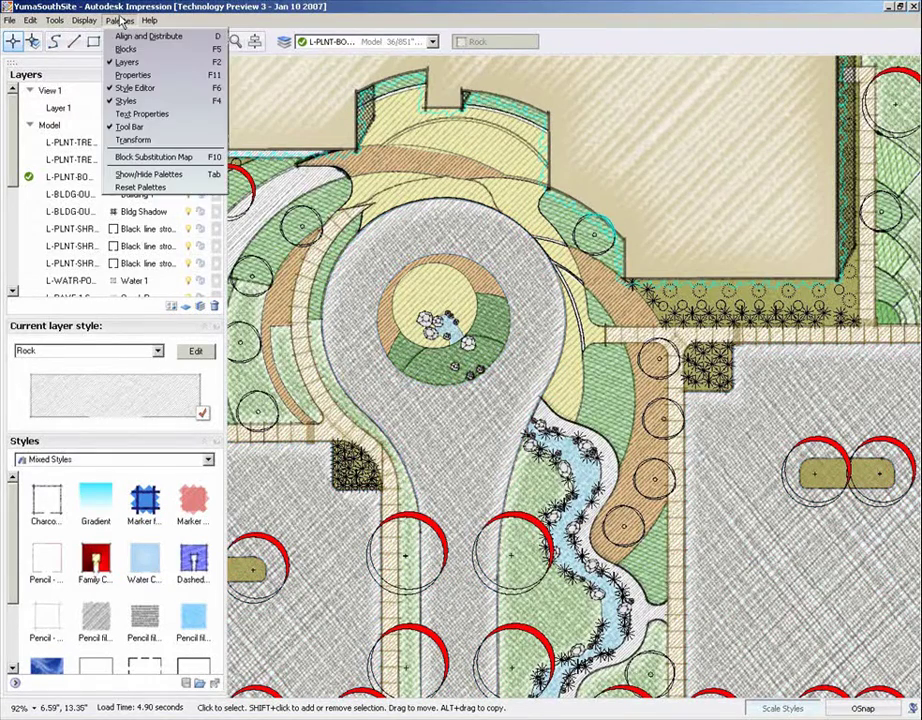
click(125, 49)
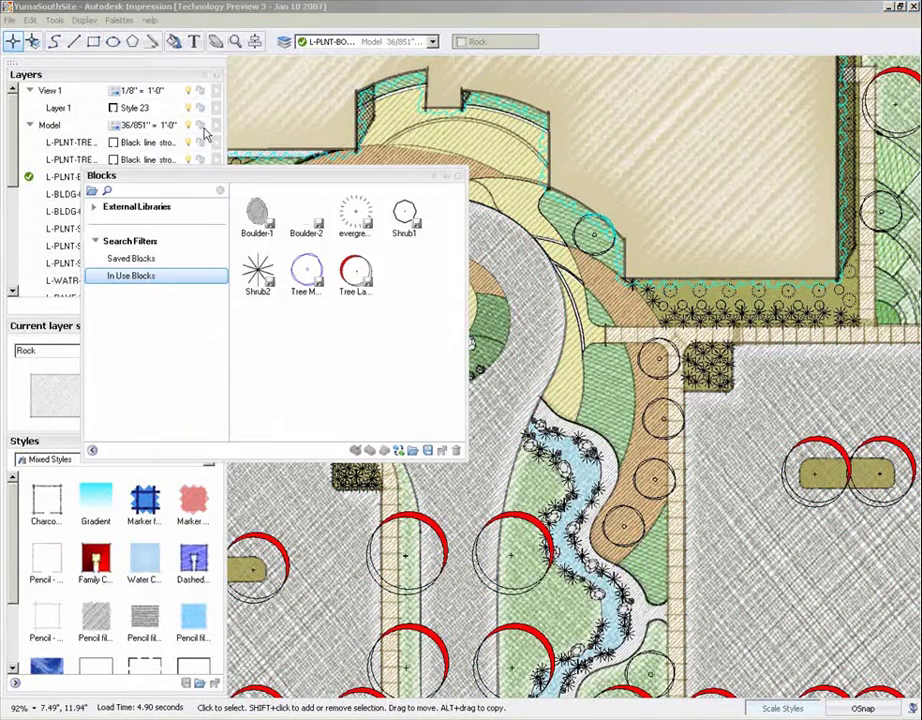
drag(251, 181, 276, 194)
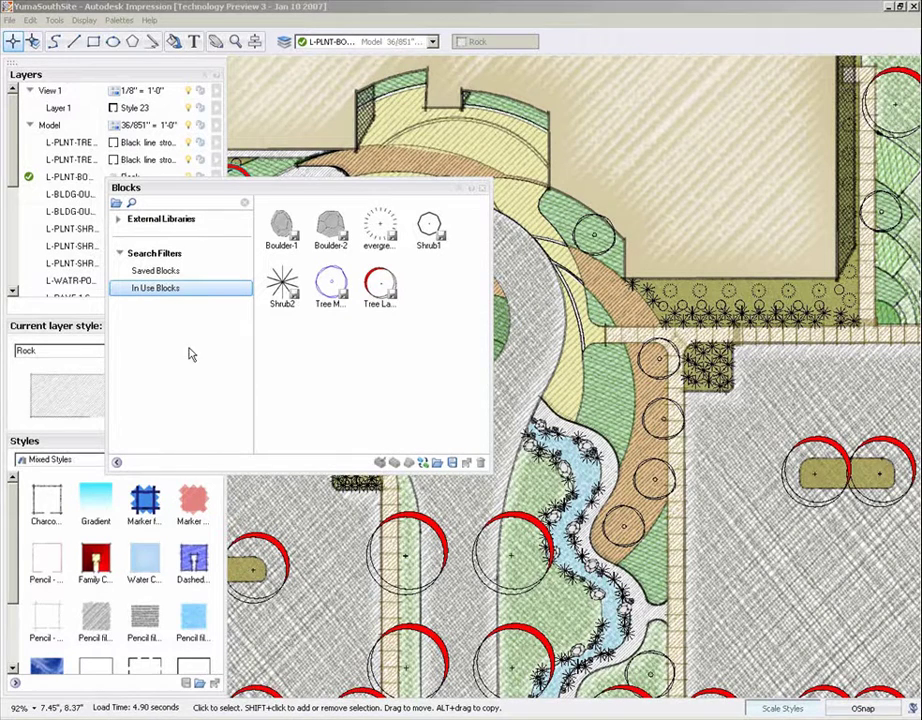
Step: Examine the saved blocks and the external libraries Mediterranean Plant-Elve-MG and Mediterranean Plant-Plan-MG
click(194, 277)
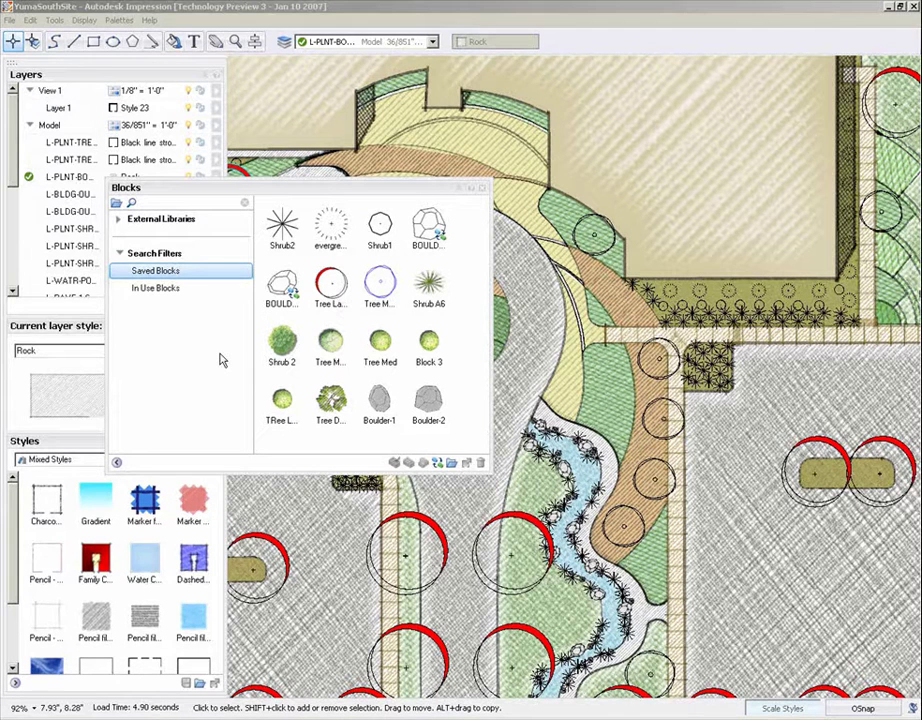
click(118, 220)
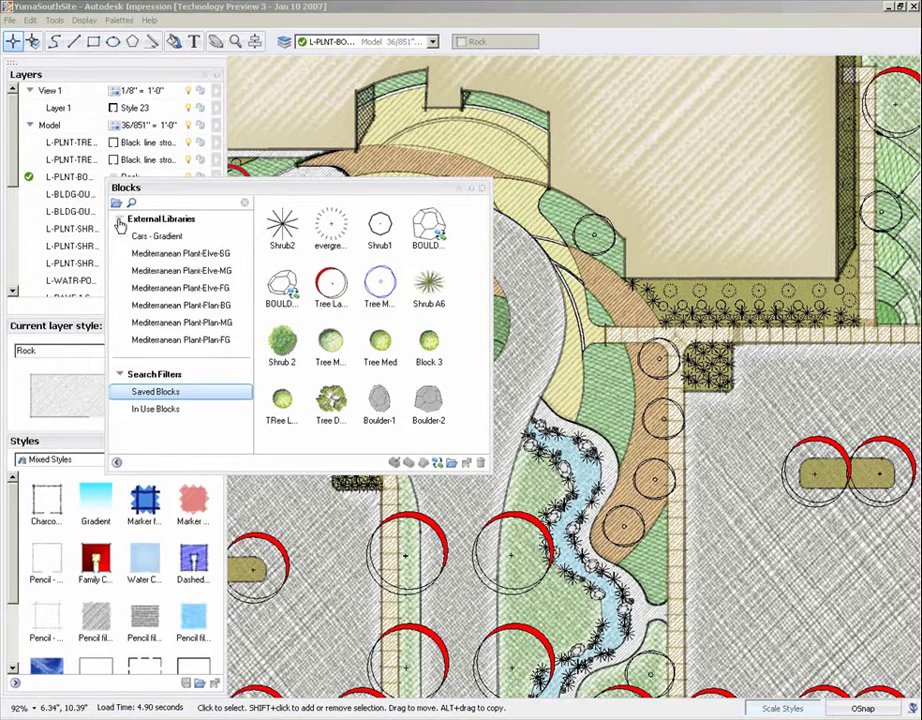
click(204, 268)
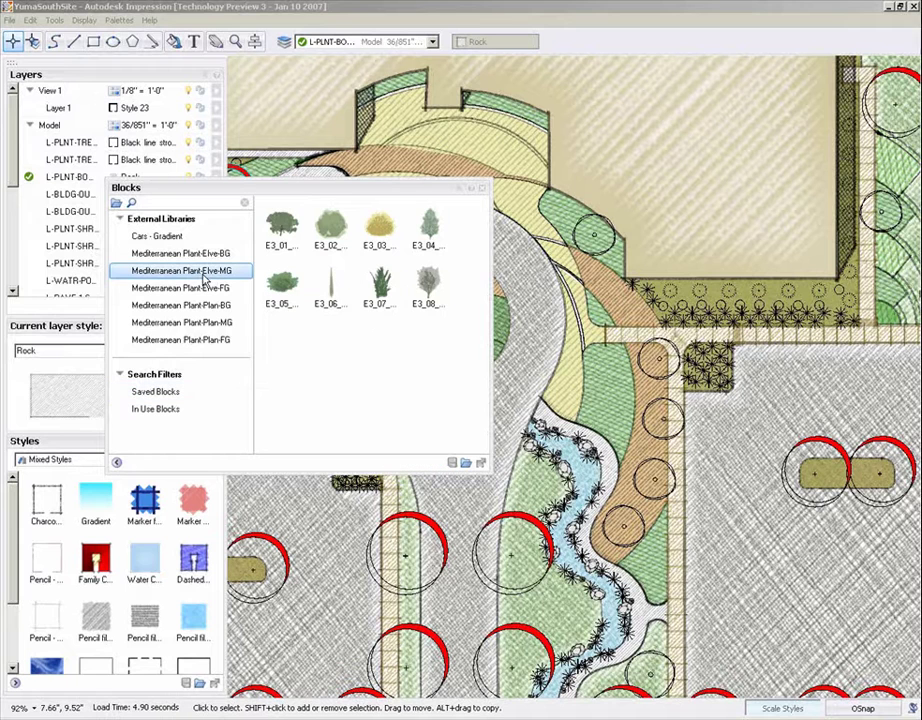
click(205, 325)
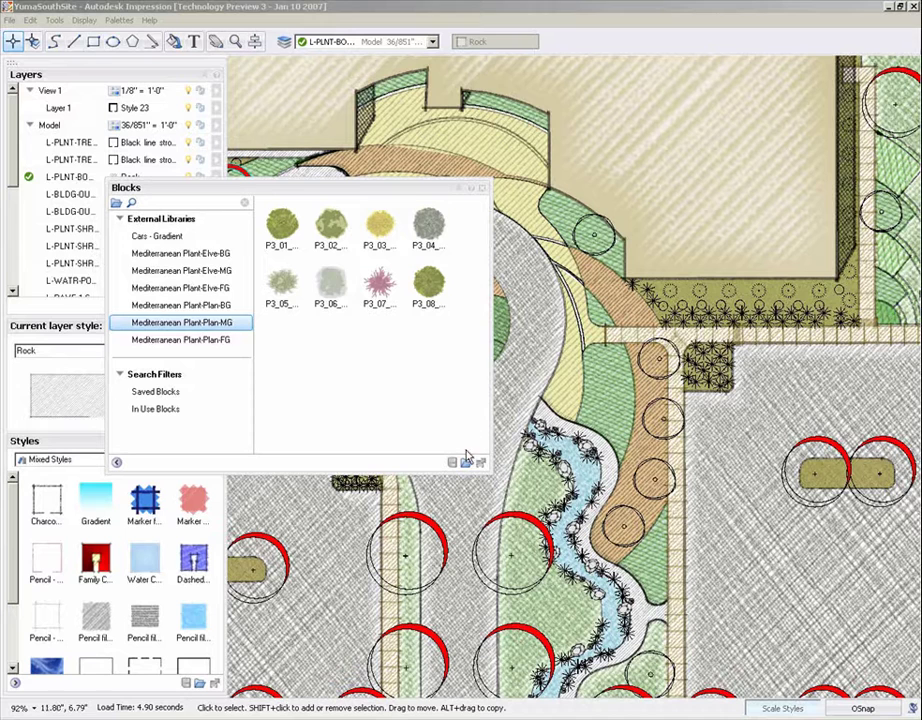
Step: Start importing blocks from the Plants folder and preview the Northeastern plant libraries, including Northeastern Plant-Plan-BG.irf
click(466, 463)
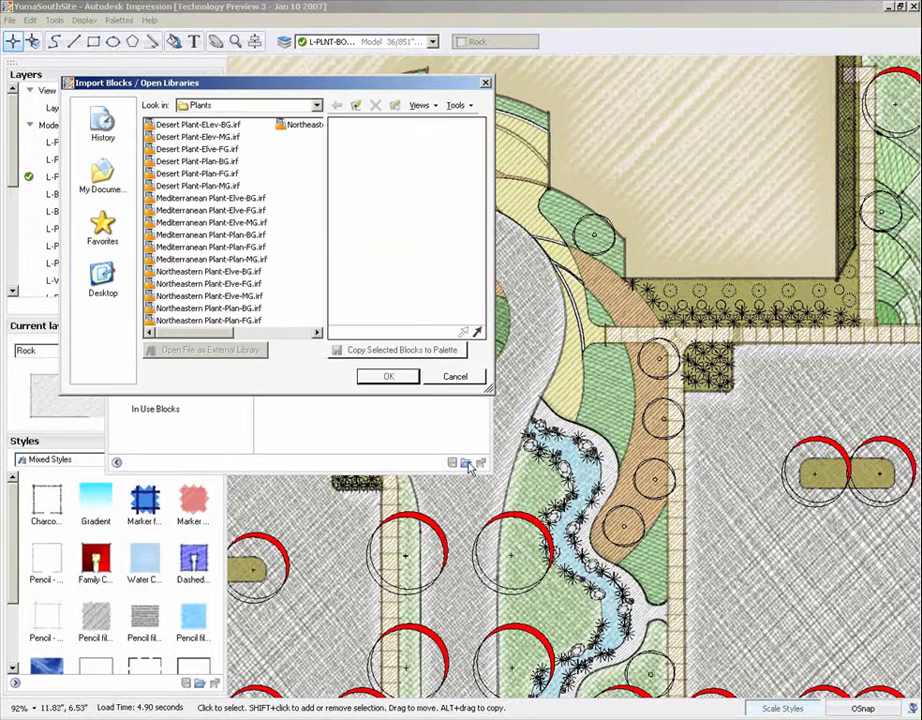
click(193, 286)
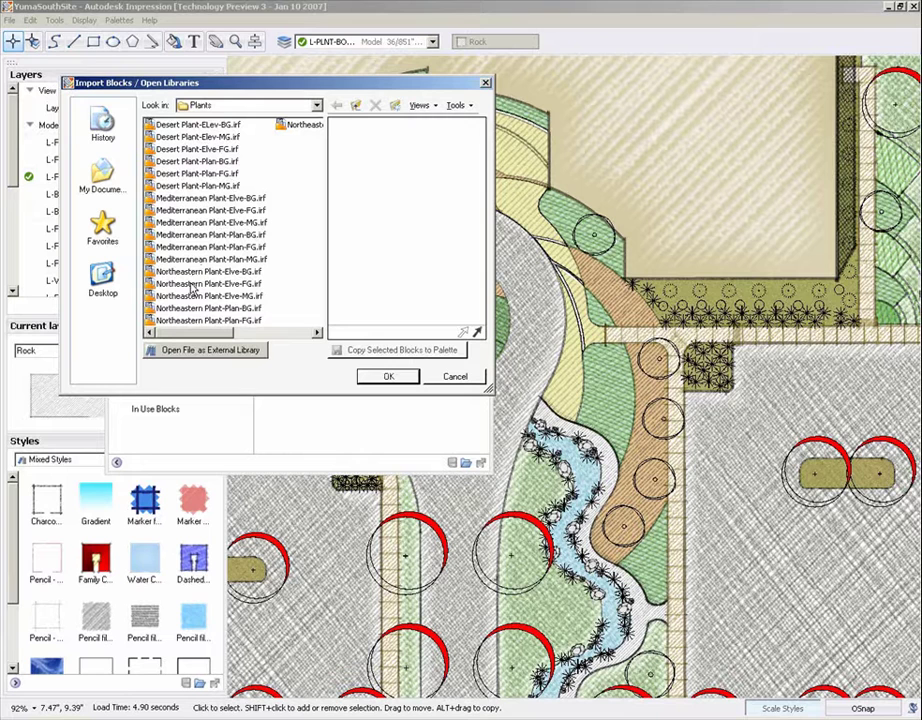
click(193, 309)
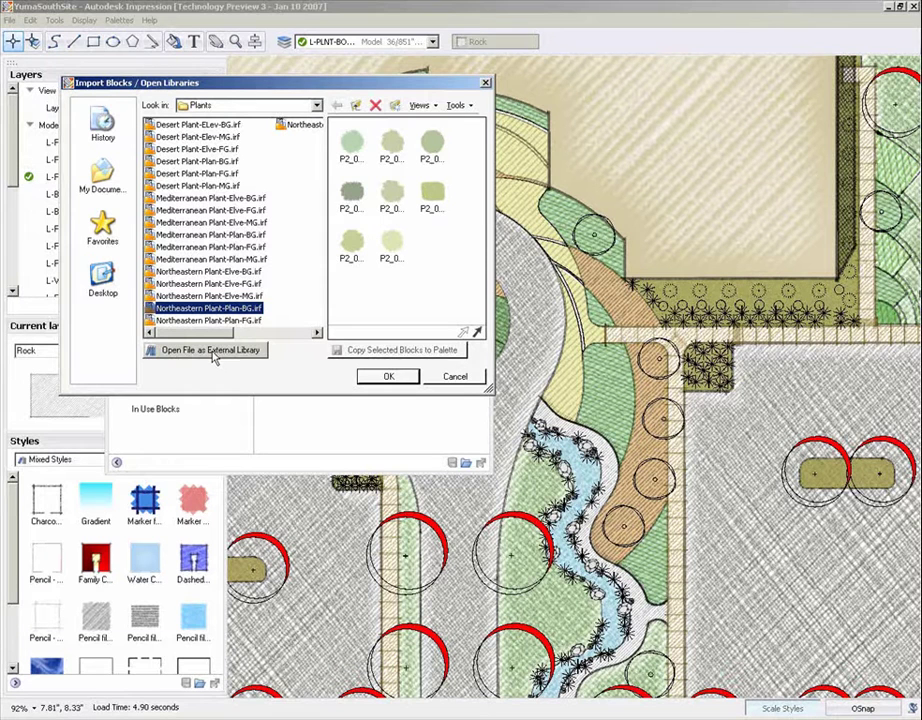
click(290, 127)
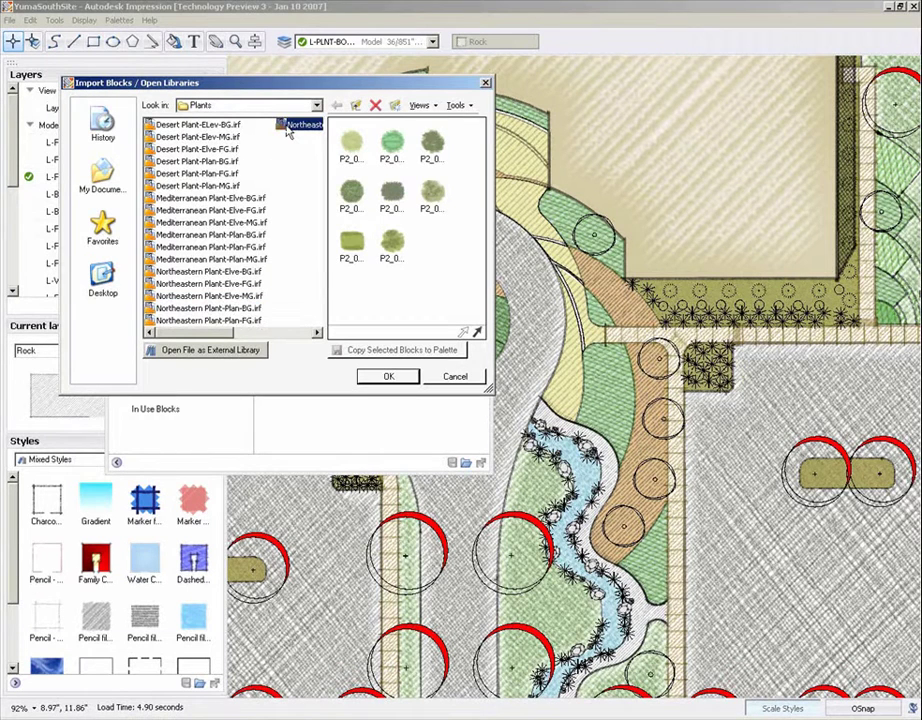
Step: Copy the P2_02, P2_04 and P2_08 plant blocks from the previewed Northeastern library into the saved blocks
click(390, 148)
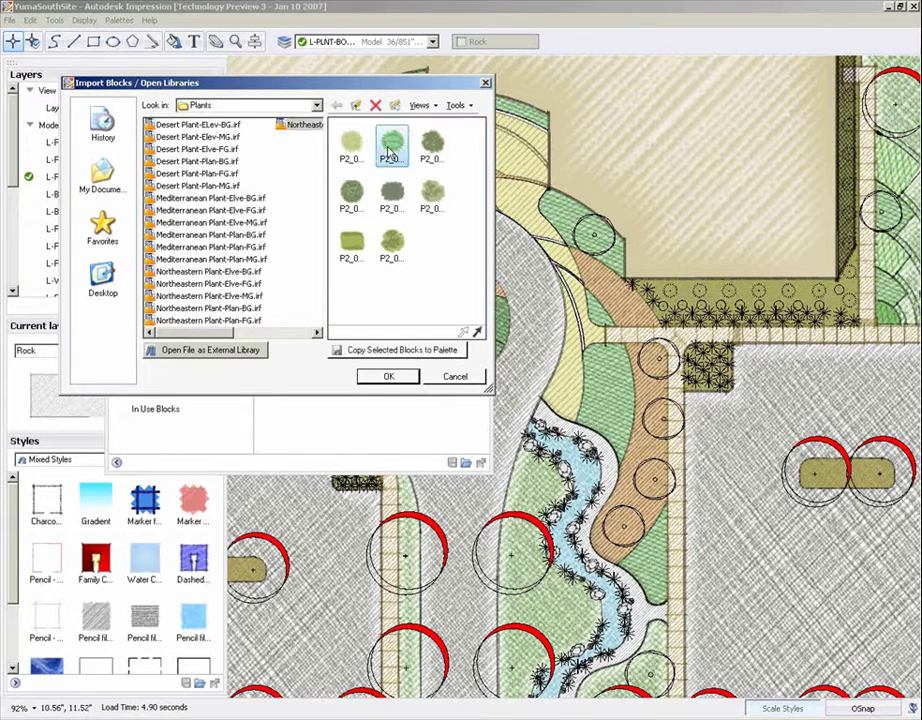
ctrl+click(351, 195)
ctrl+click(392, 243)
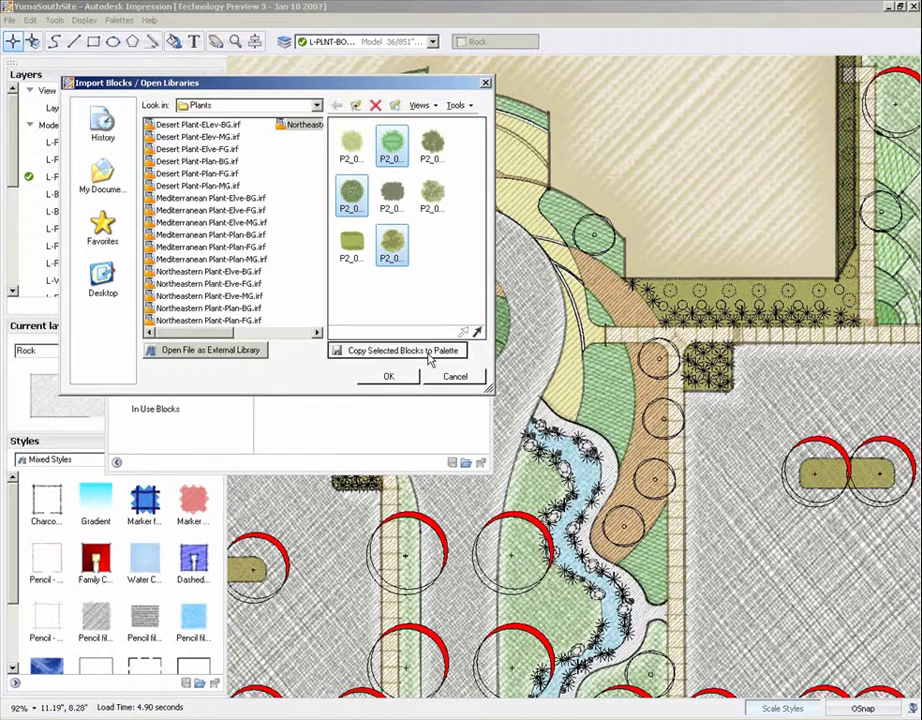
click(429, 352)
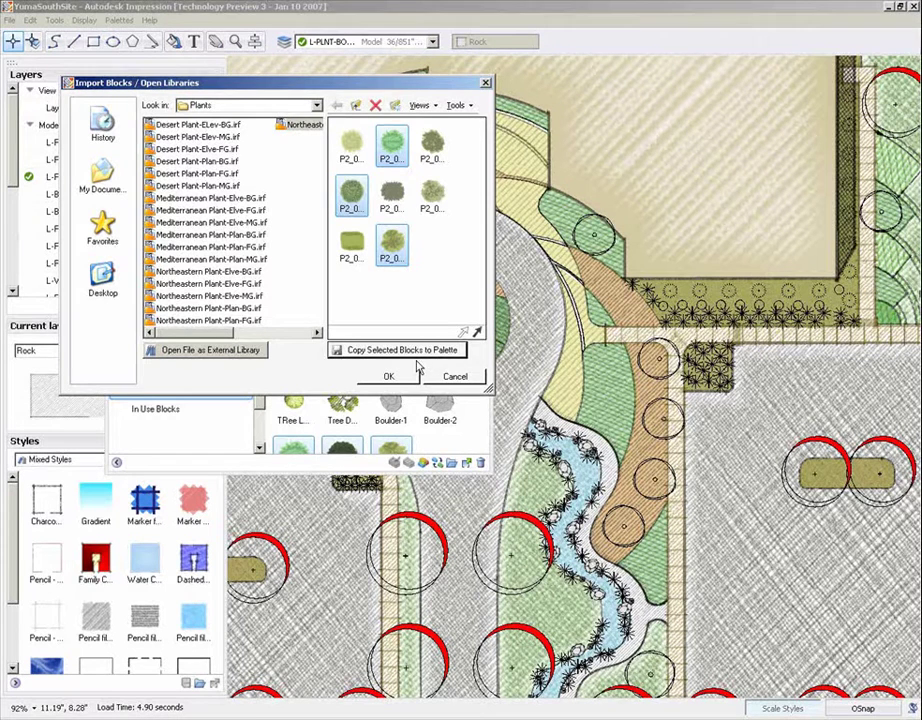
click(390, 377)
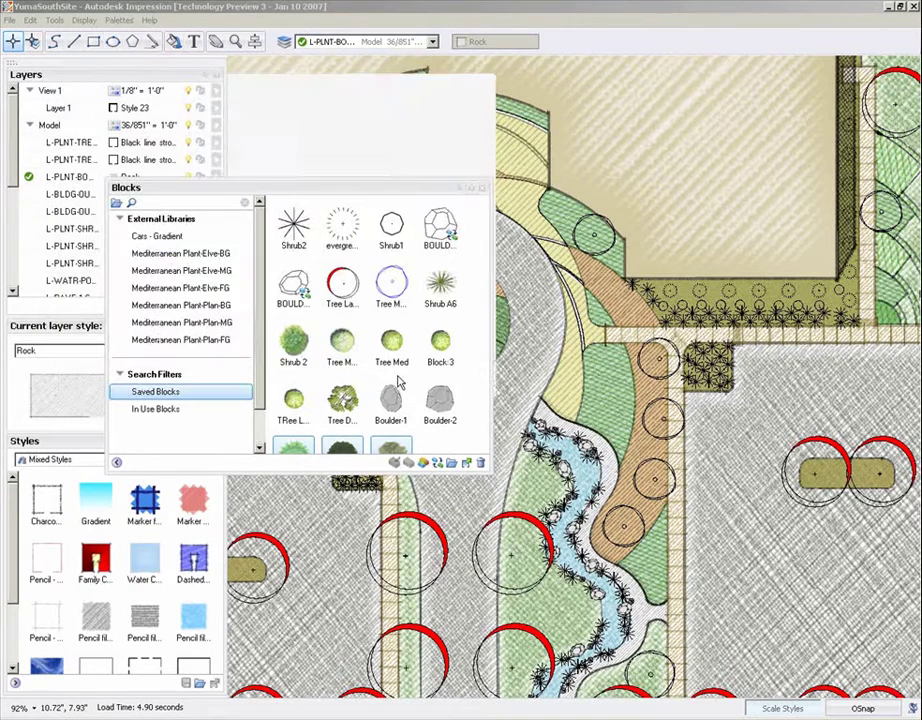
scroll(265, 343, down, 1)
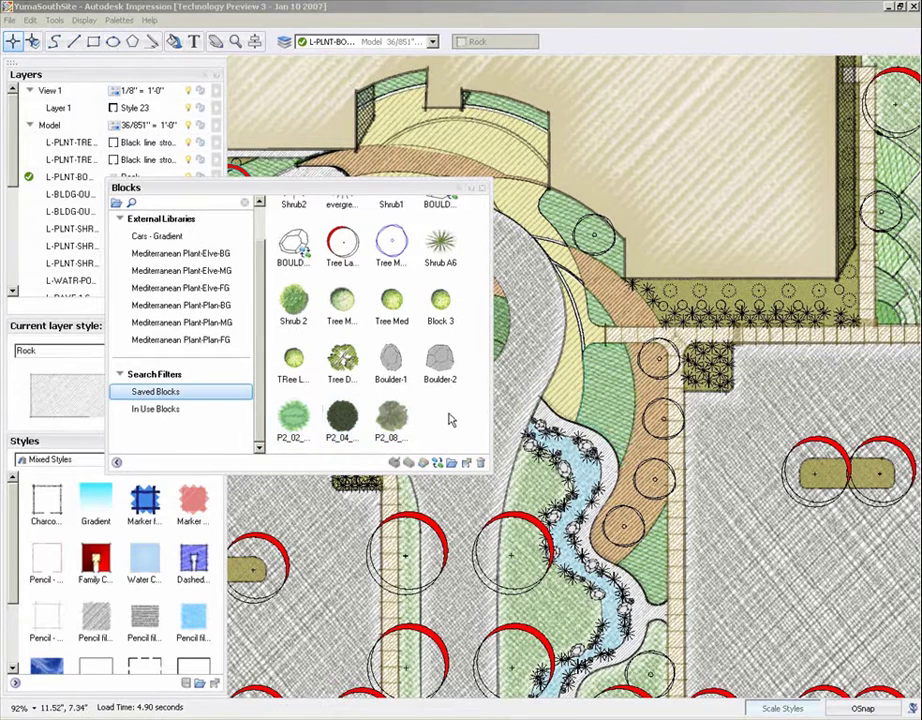
Step: Substitute the medium tree blocks in the plan with Tree DT 1, scaled to fit the bounding box
click(346, 363)
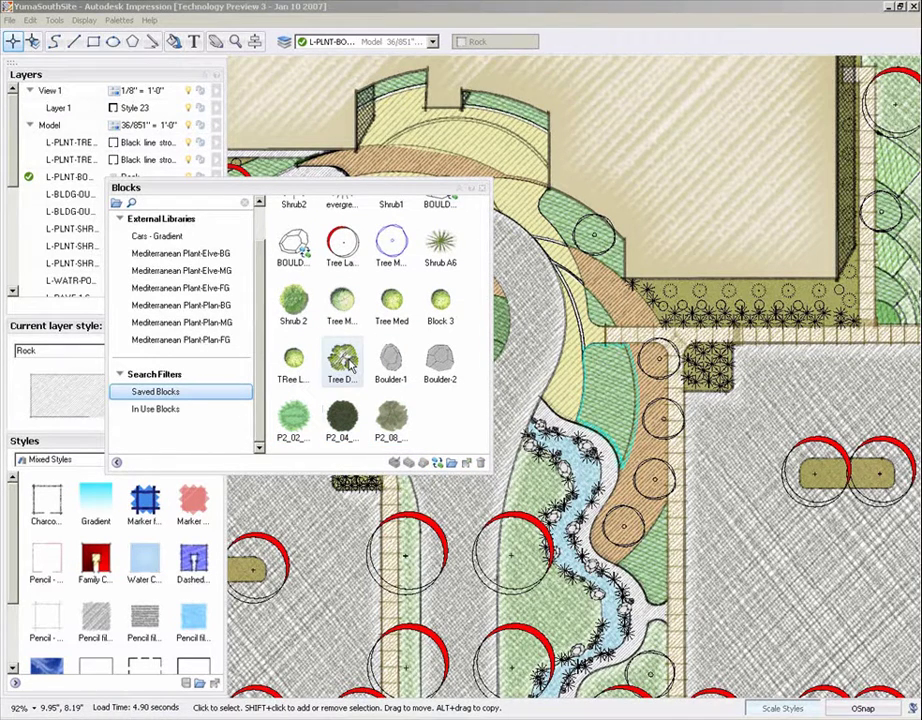
double_click(658, 388)
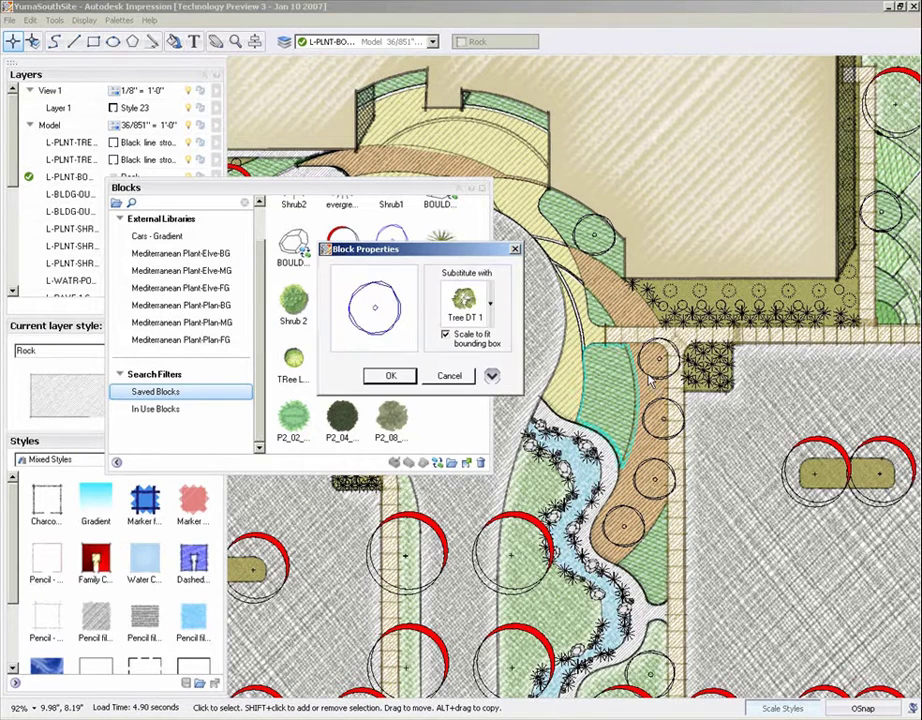
click(393, 377)
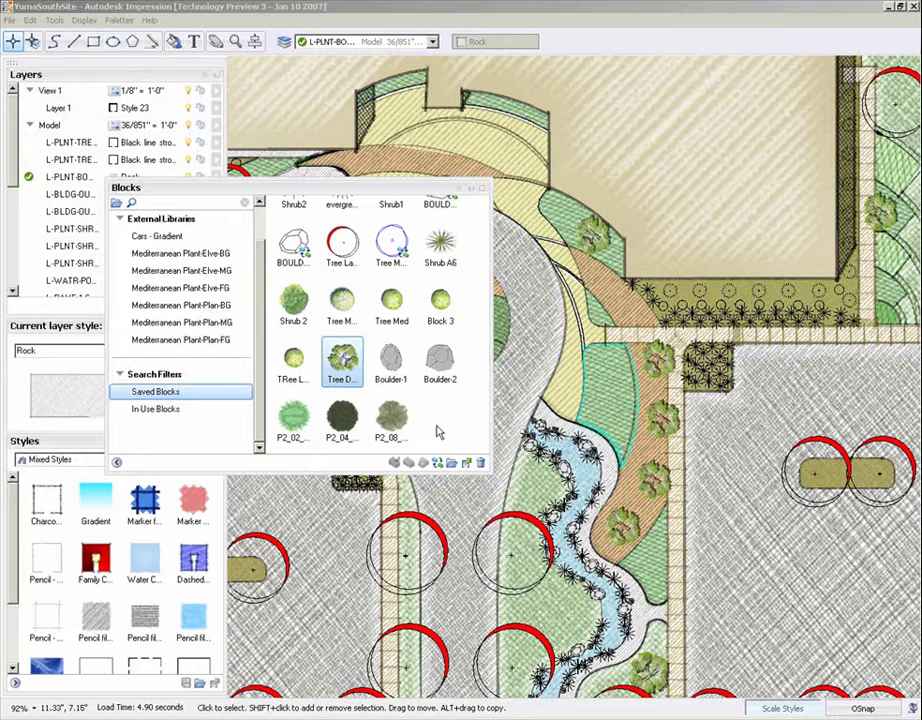
Step: Substitute the plan's Shrub1 and star-shaped Shrub2 blocks with Shrub A6, scaled to fit the bounding box
click(441, 247)
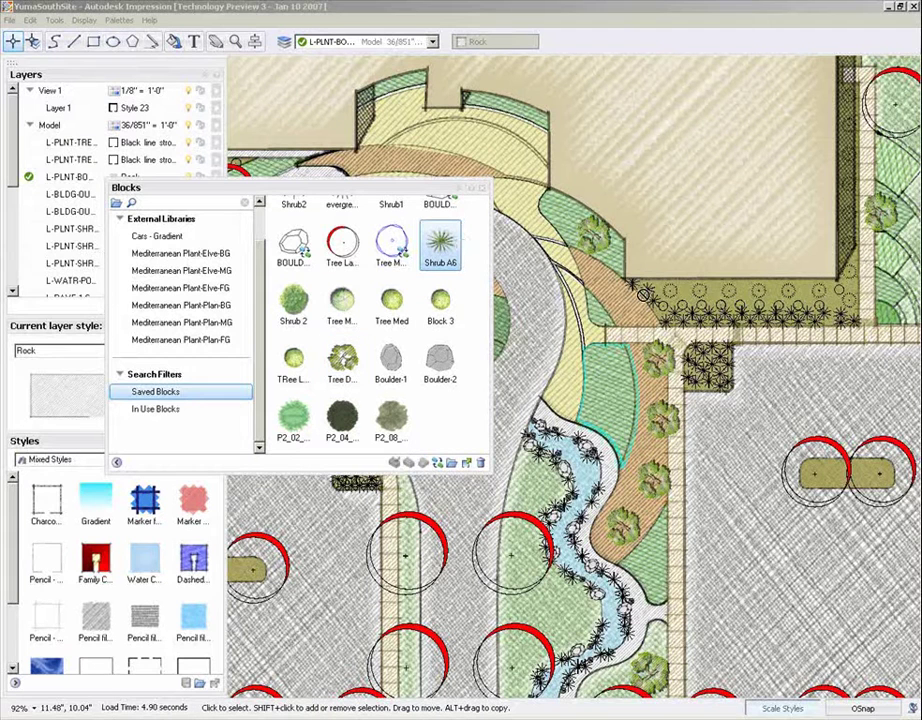
click(690, 316)
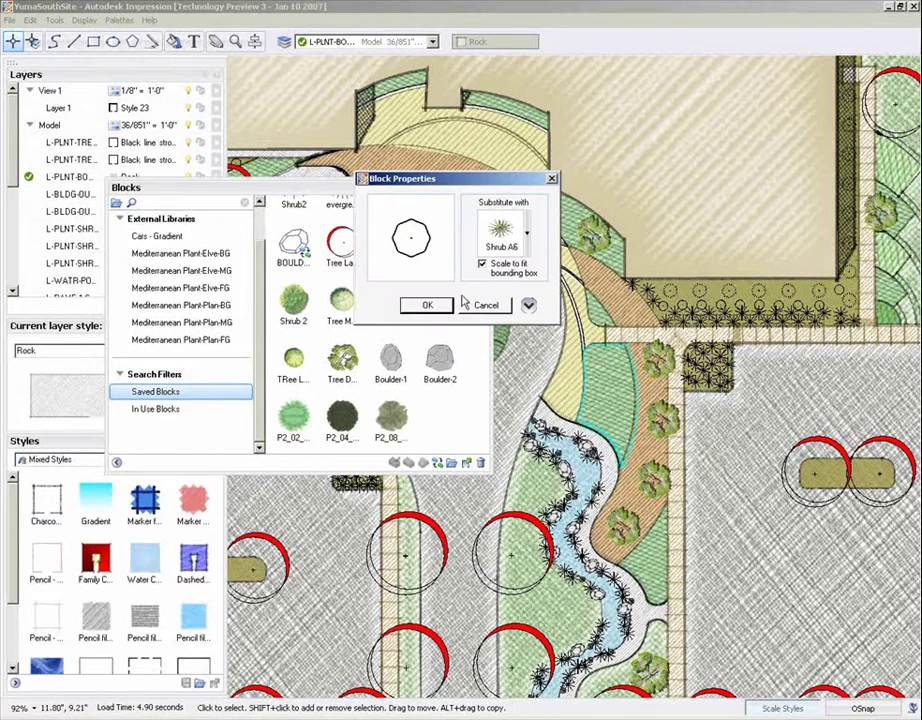
click(432, 305)
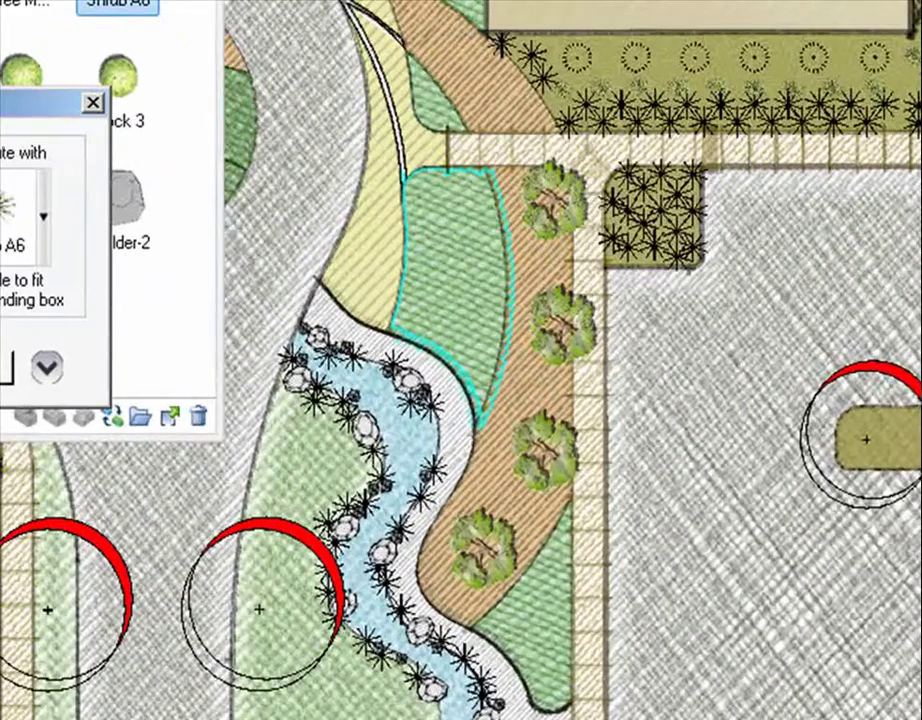
key(Return)
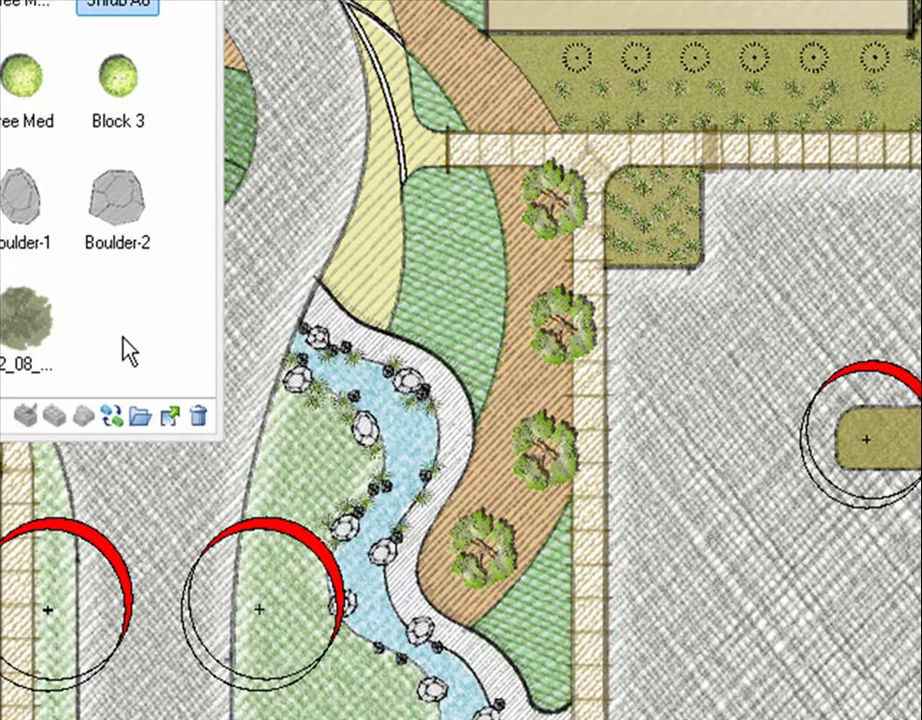
Step: Substitute the plan's Tree Large symbols with the saved green large-tree block, scaled to fit the bounding box, sized 152.65 by 158.26 inches, with 10% scale variation
click(452, 280)
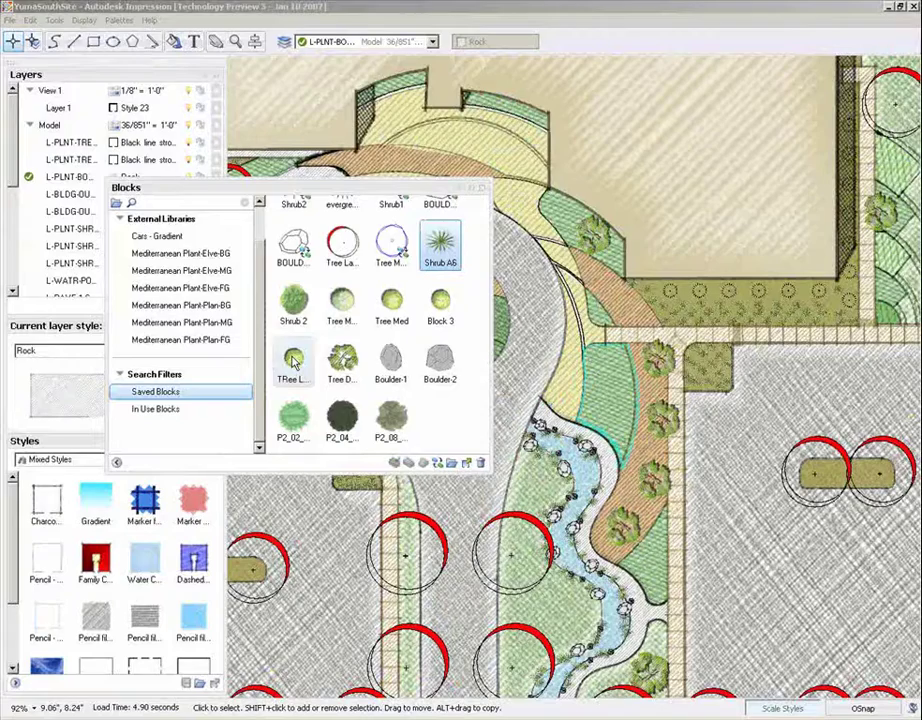
drag(293, 362, 537, 533)
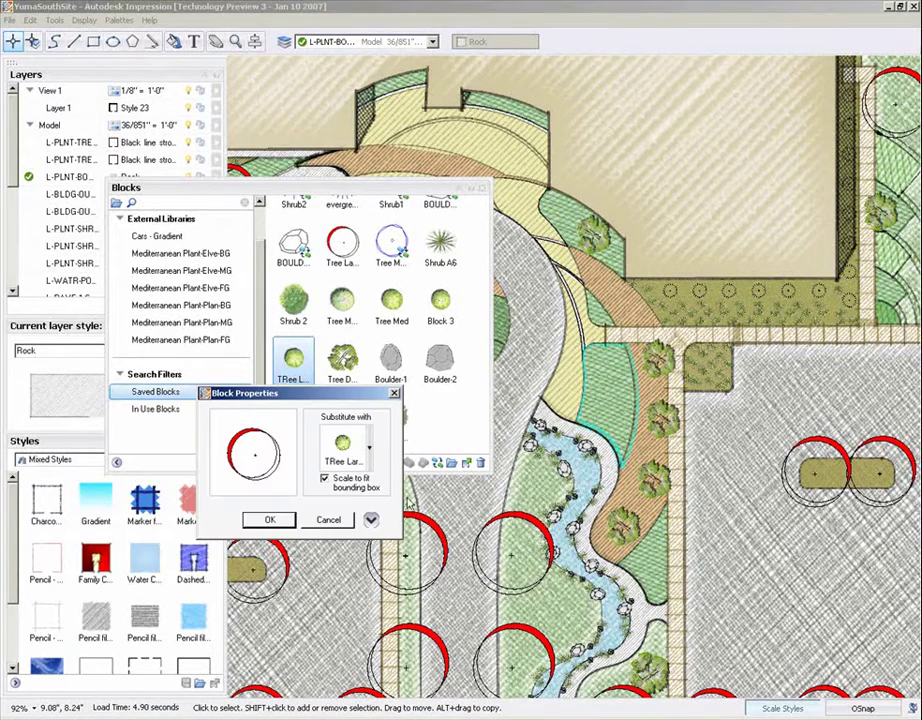
click(371, 520)
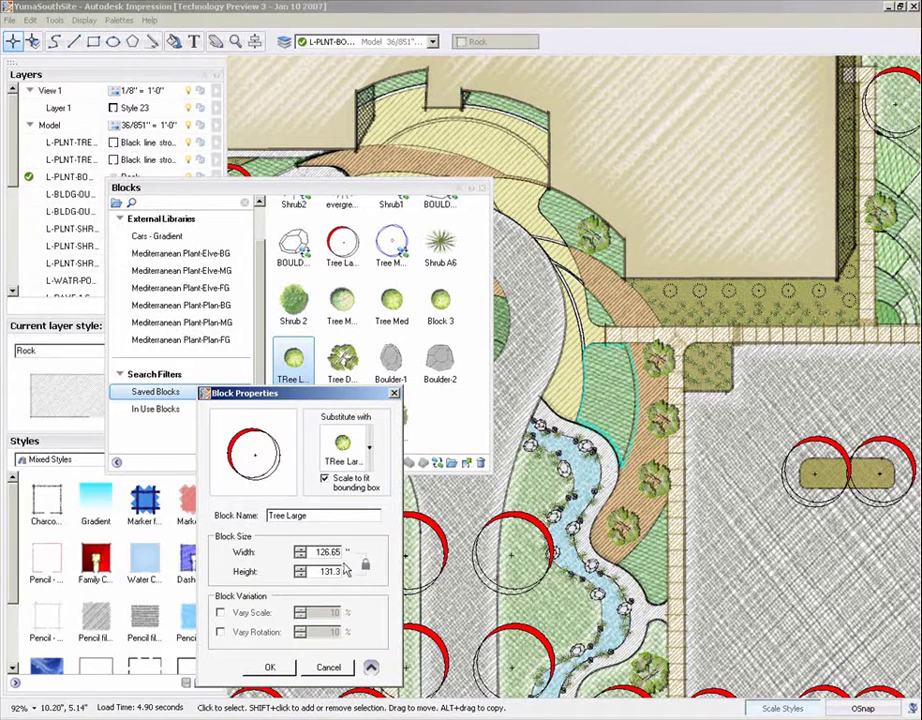
drag(238, 562, 259, 561)
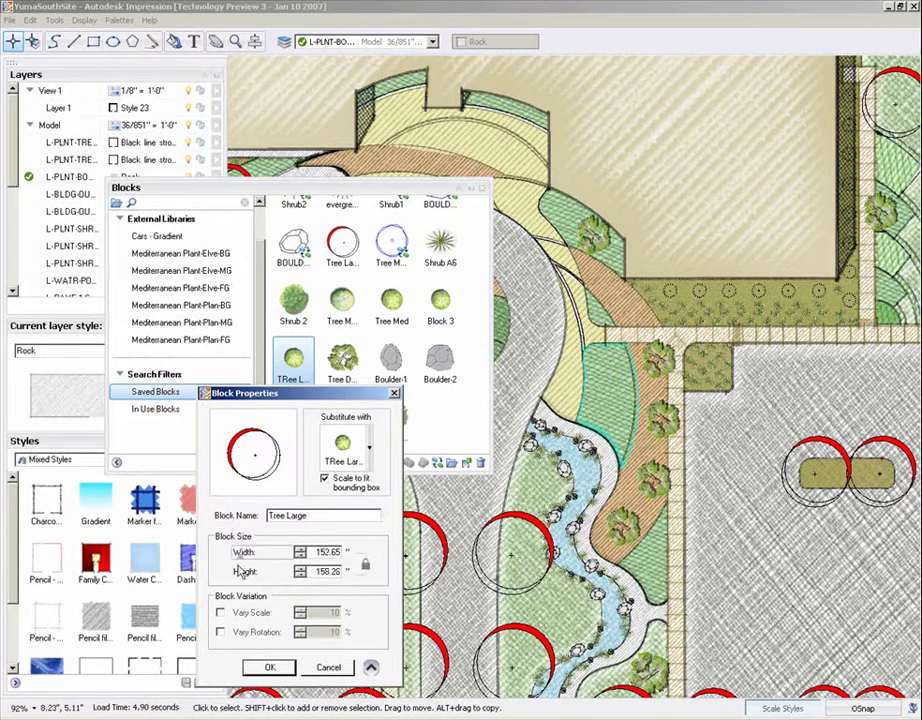
click(220, 613)
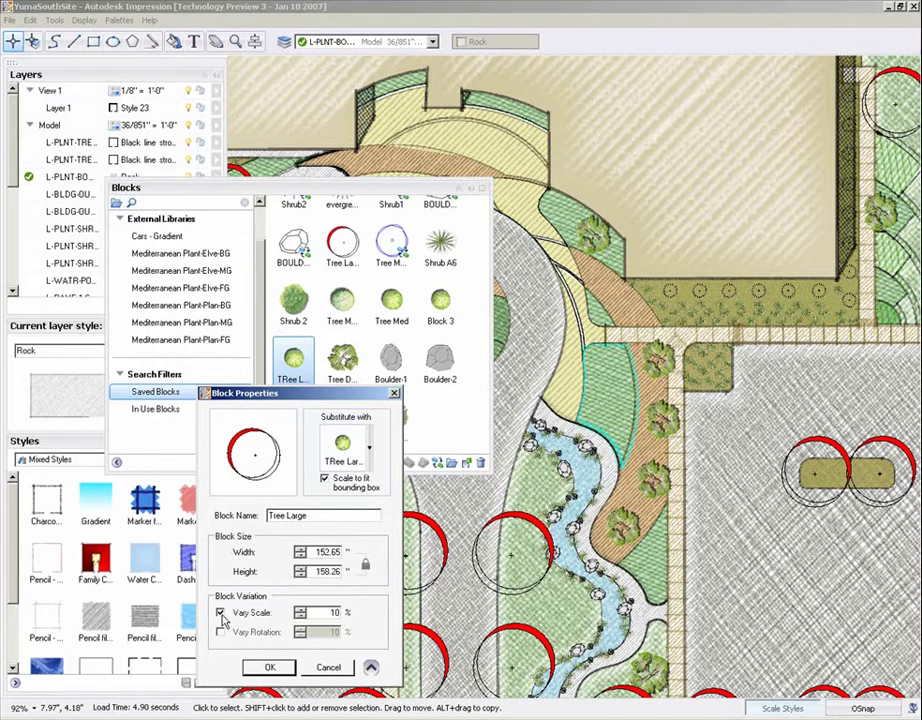
click(270, 667)
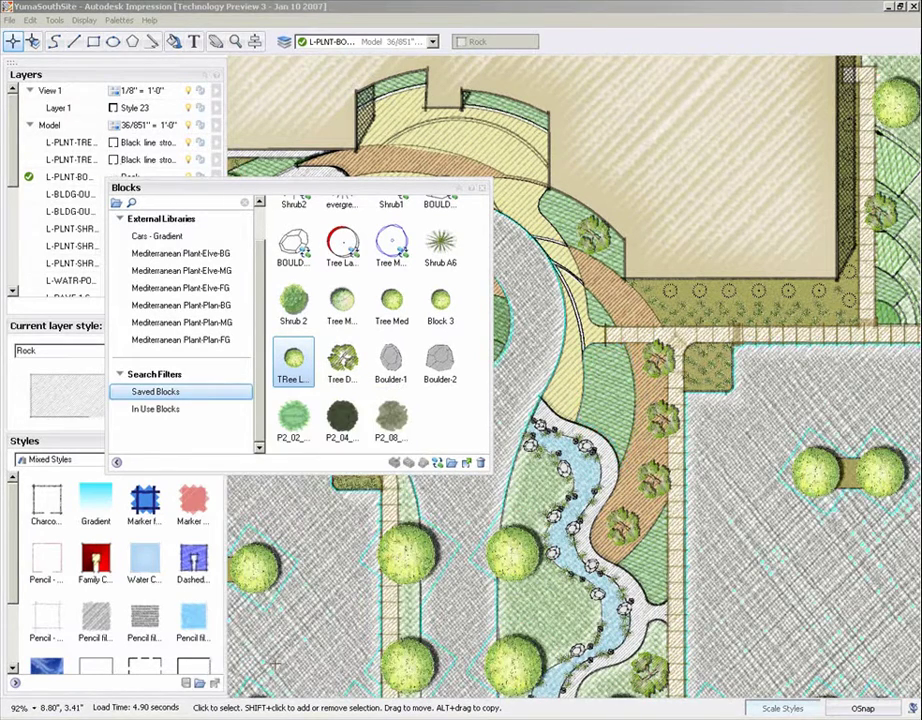
click(482, 188)
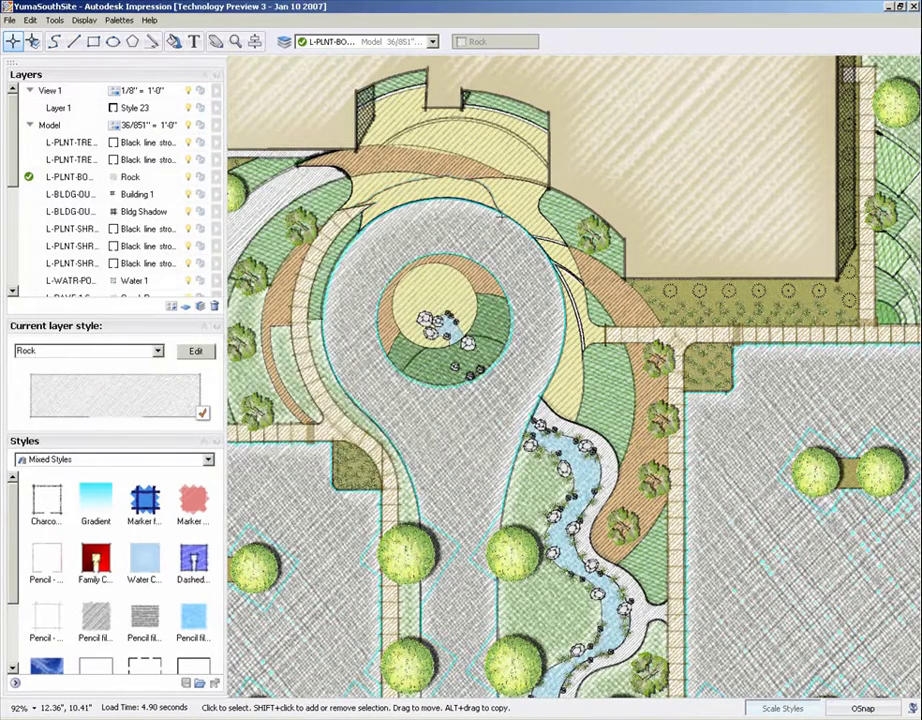
key(ctrl+0)
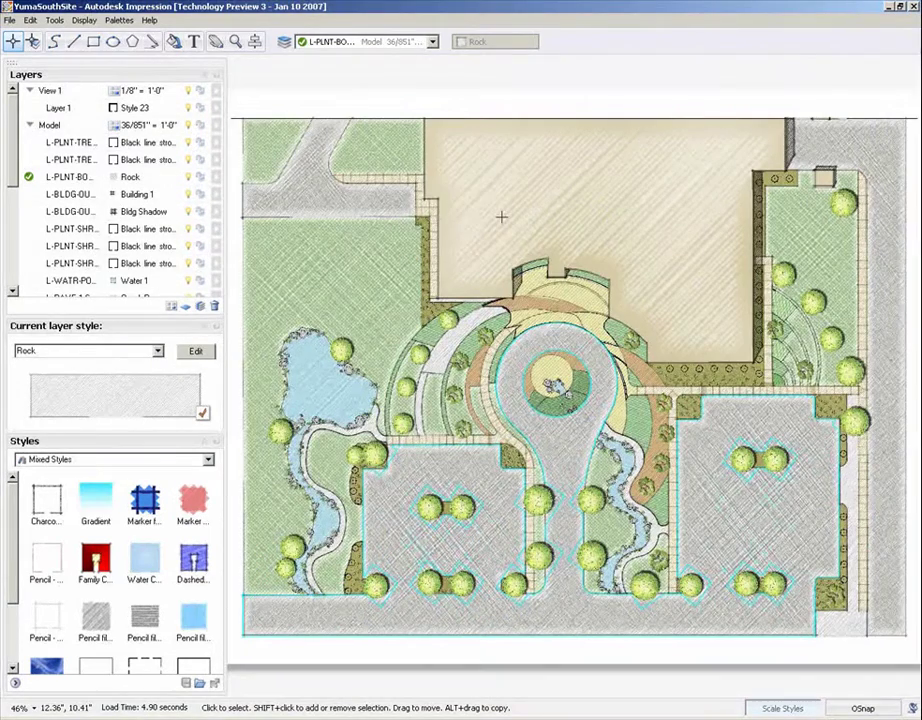